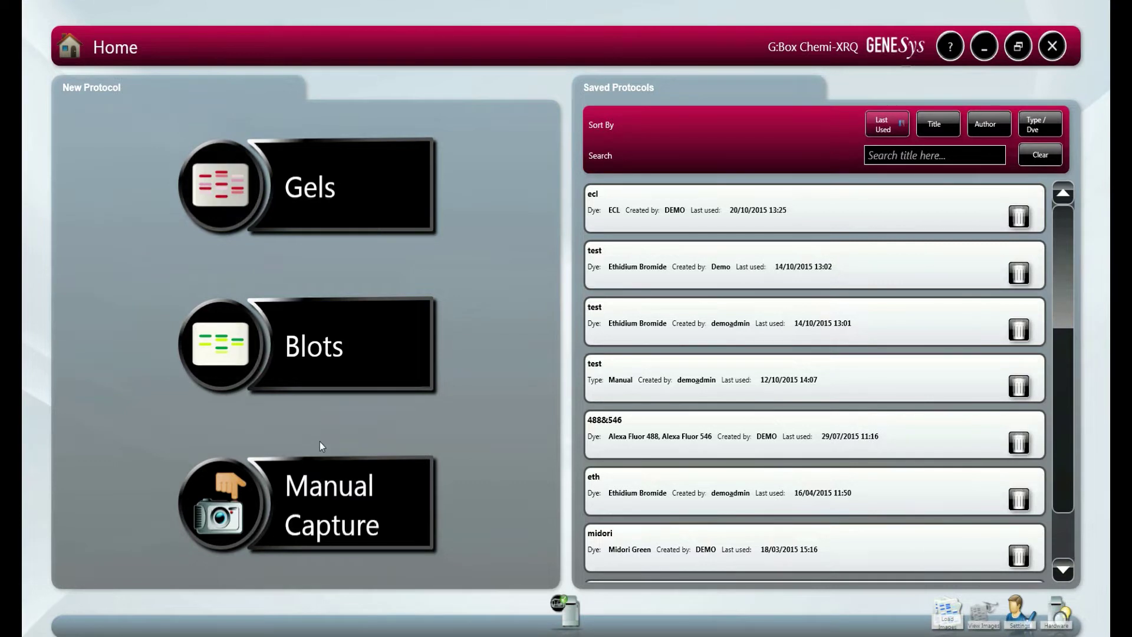
Show the gel types, DNA Agarose Gel through Stain Free Gel, for a new Gels protocol.
{"action": "left_click", "coordinate": [249, 167]}
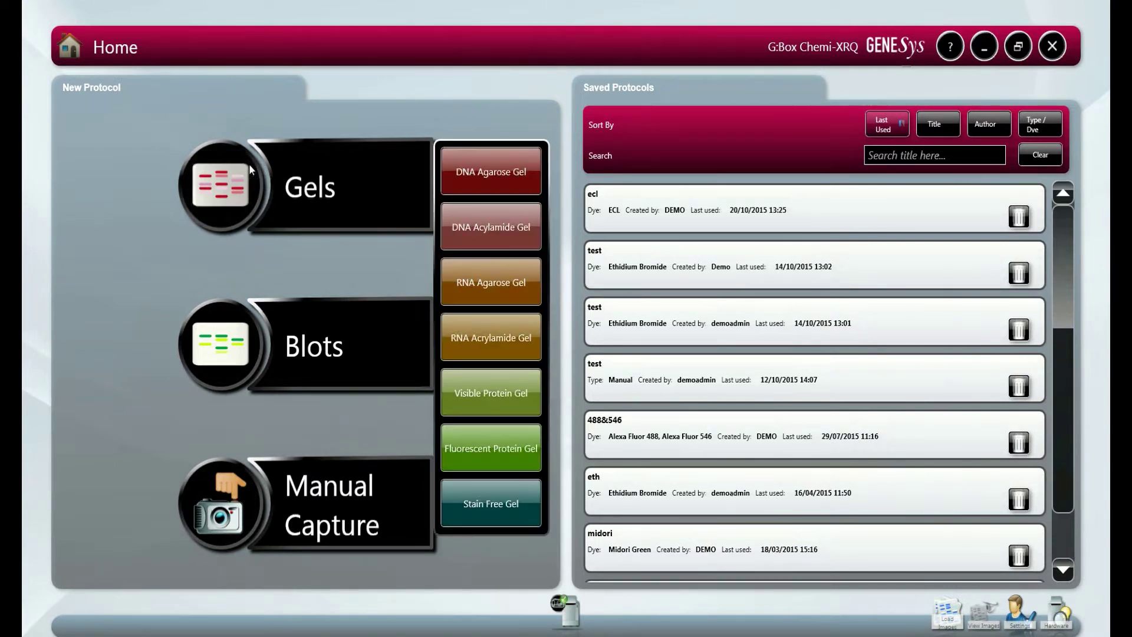
Set up a BioRad 15x10cm DNA agarose gel with Ethidium Bromide dye and light/filter selection enabled.
{"action": "left_click", "coordinate": [483, 185]}
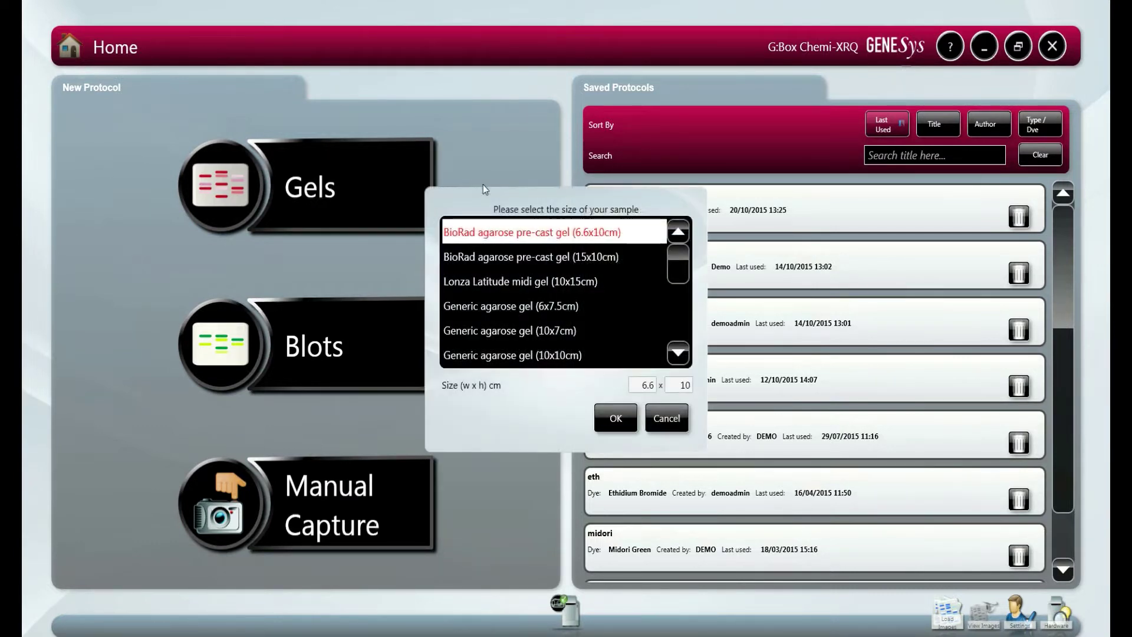
{"action": "left_click", "coordinate": [563, 258]}
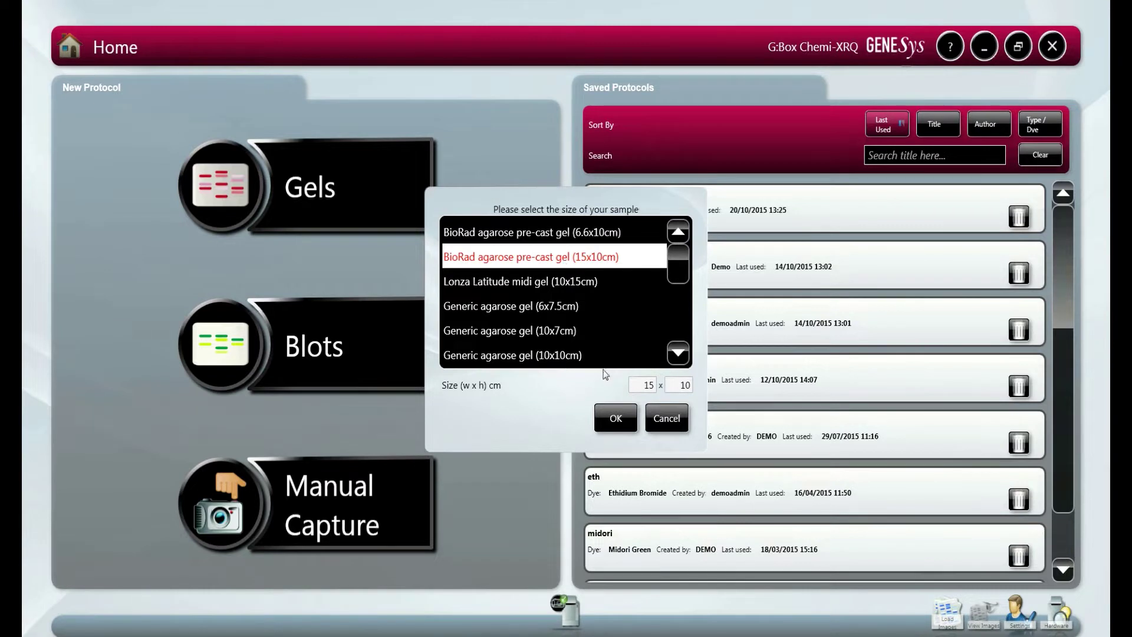
{"action": "left_click", "coordinate": [615, 418]}
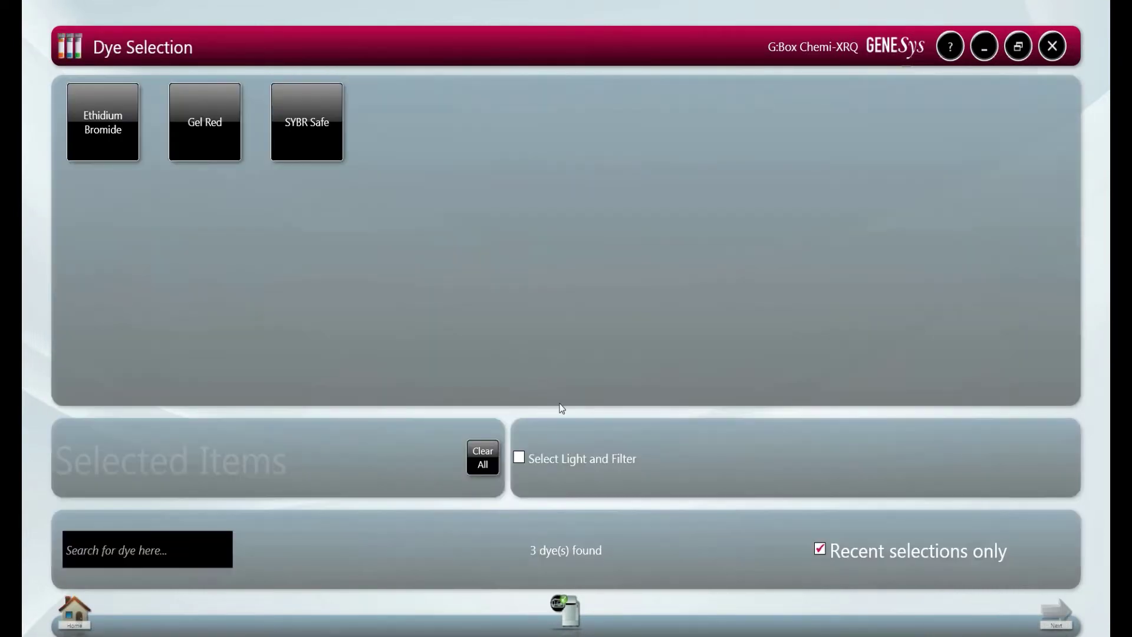
{"action": "left_click", "coordinate": [111, 119]}
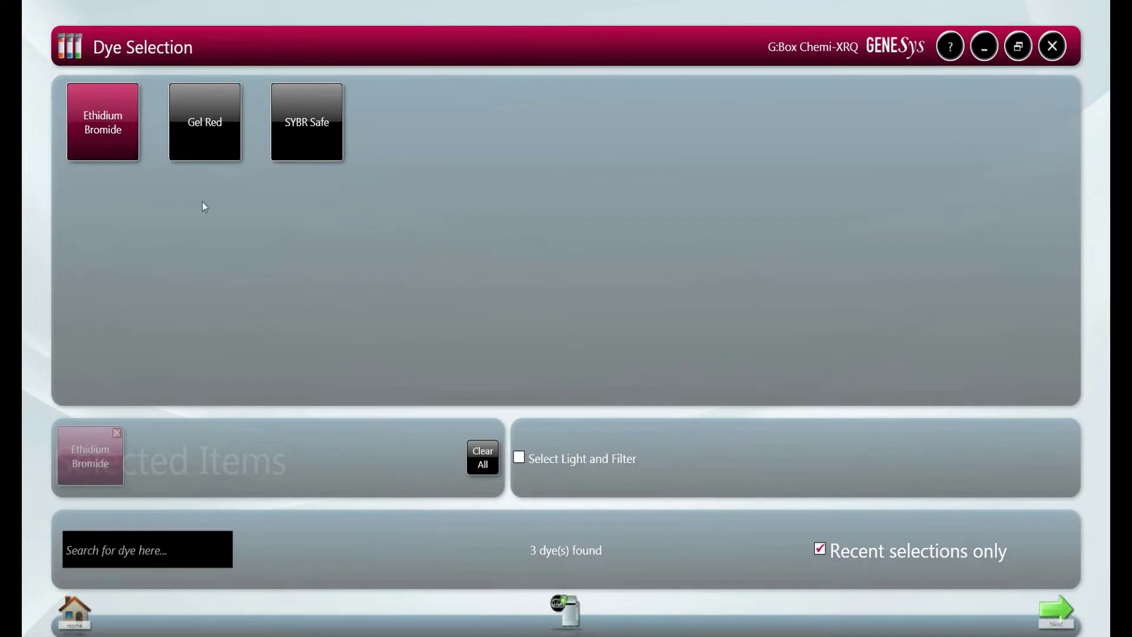
{"action": "left_click", "coordinate": [819, 550]}
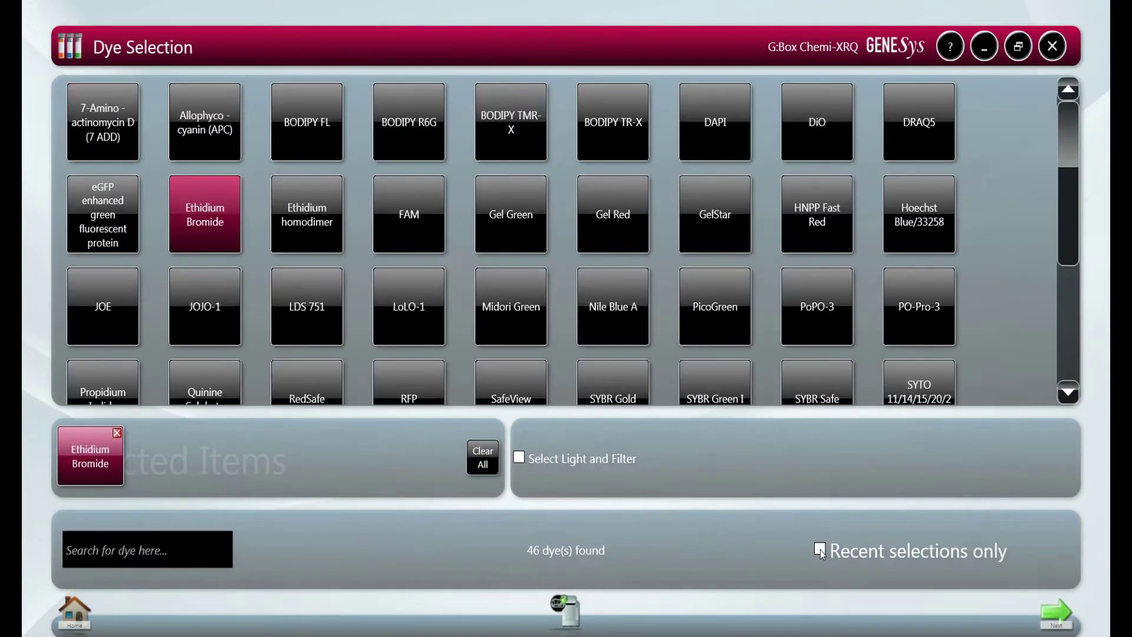
{"action": "left_click", "coordinate": [520, 457]}
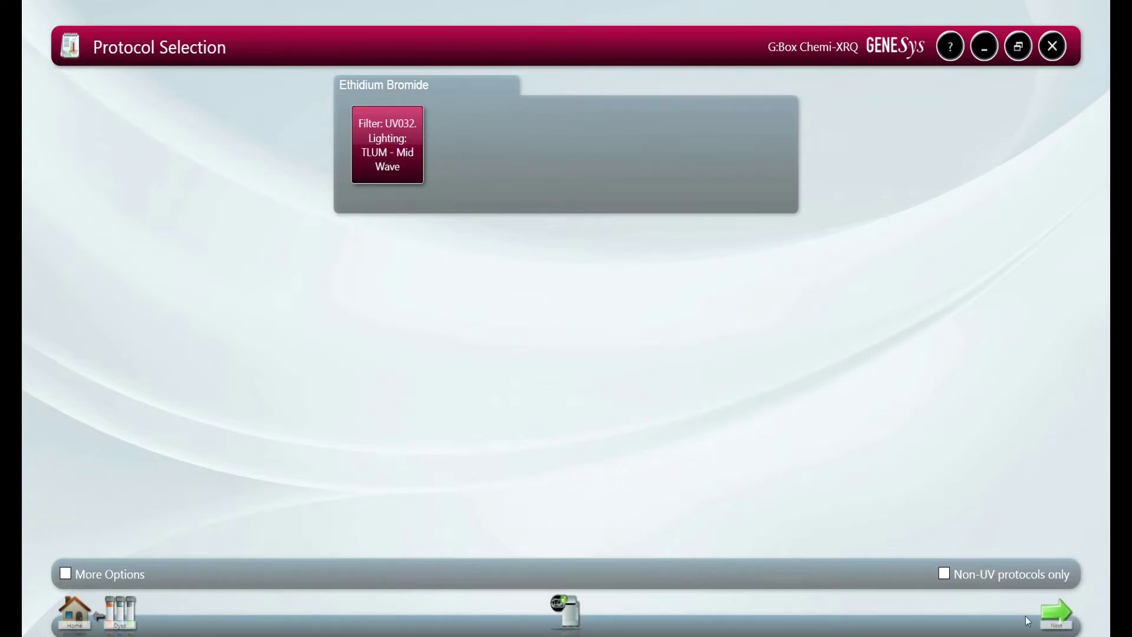
{"action": "left_click", "coordinate": [1057, 610]}
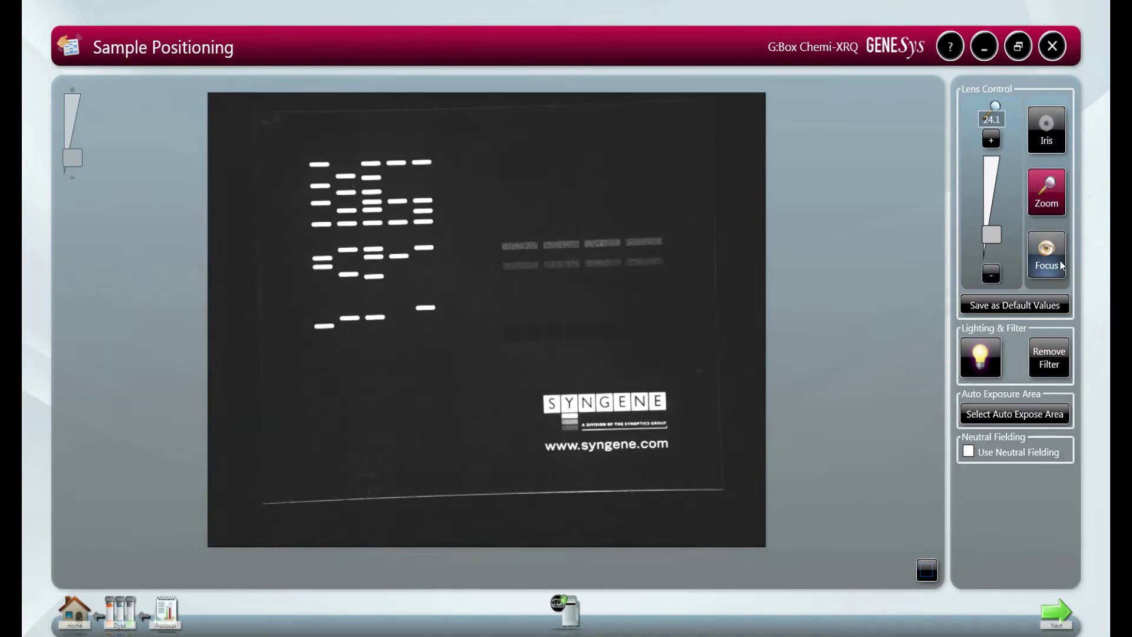
{"action": "left_click", "coordinate": [1056, 613]}
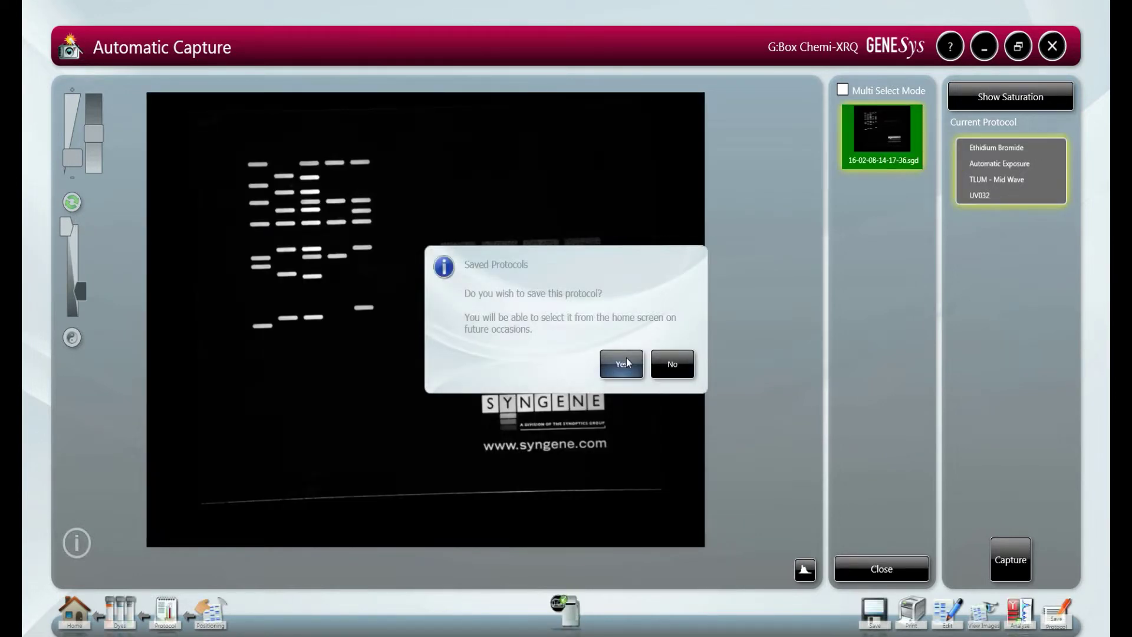
Decline saving the protocol and brighten the gel image by lowering its white level to 28359.
{"action": "left_click", "coordinate": [674, 359]}
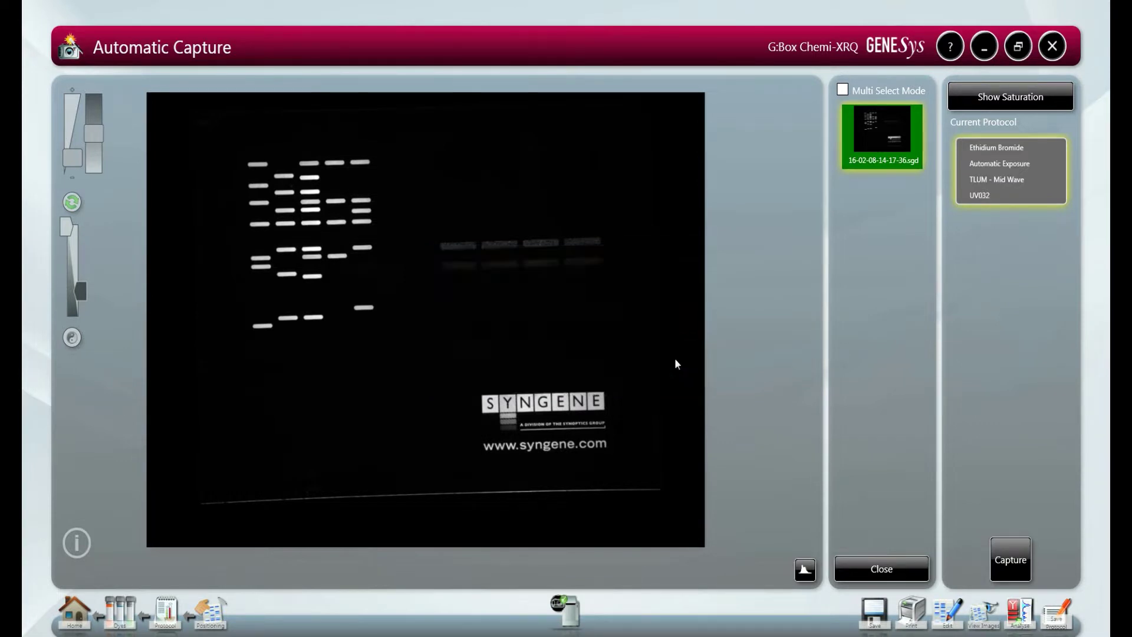
{"action": "left_click", "coordinate": [805, 570]}
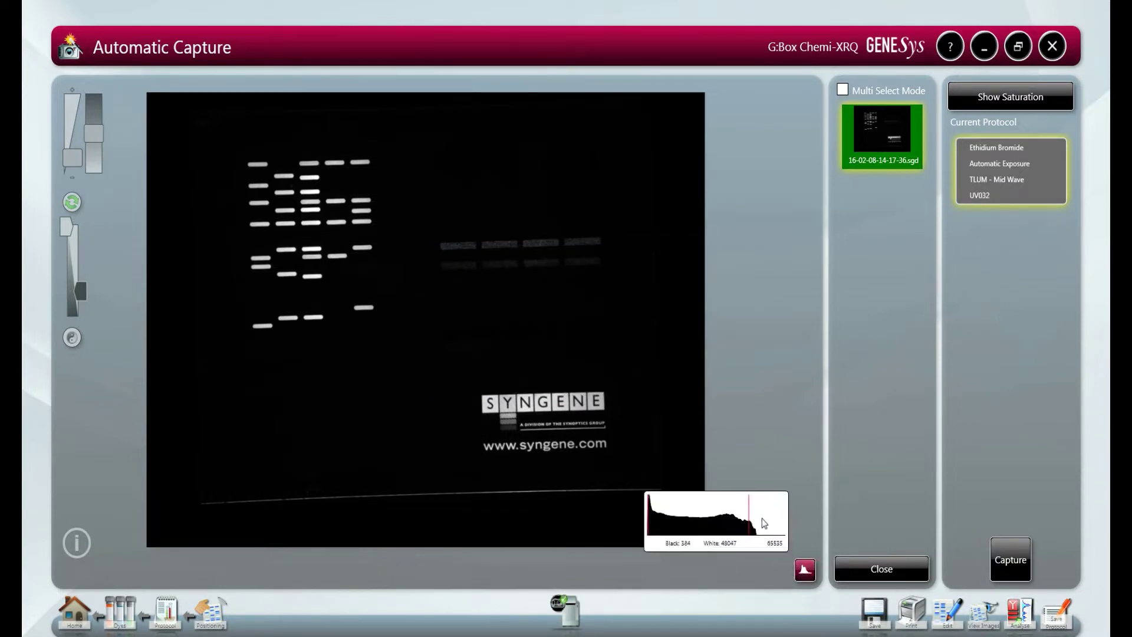
{"action": "left_click_drag", "start_coordinate": [769, 516], "coordinate": [707, 516]}
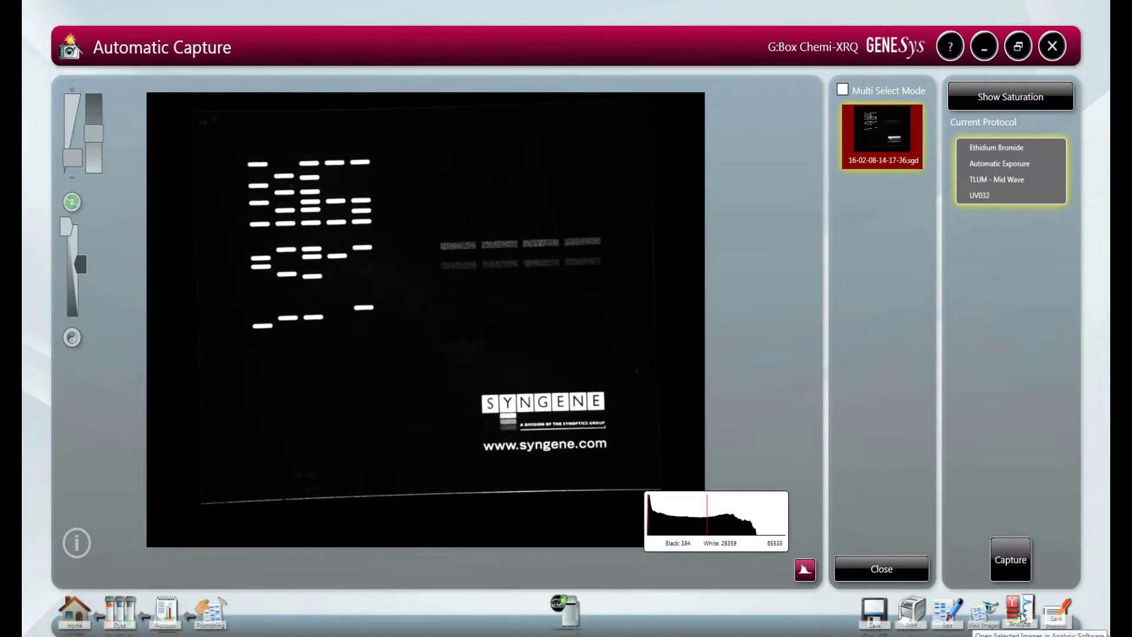
{"action": "left_click", "coordinate": [948, 617]}
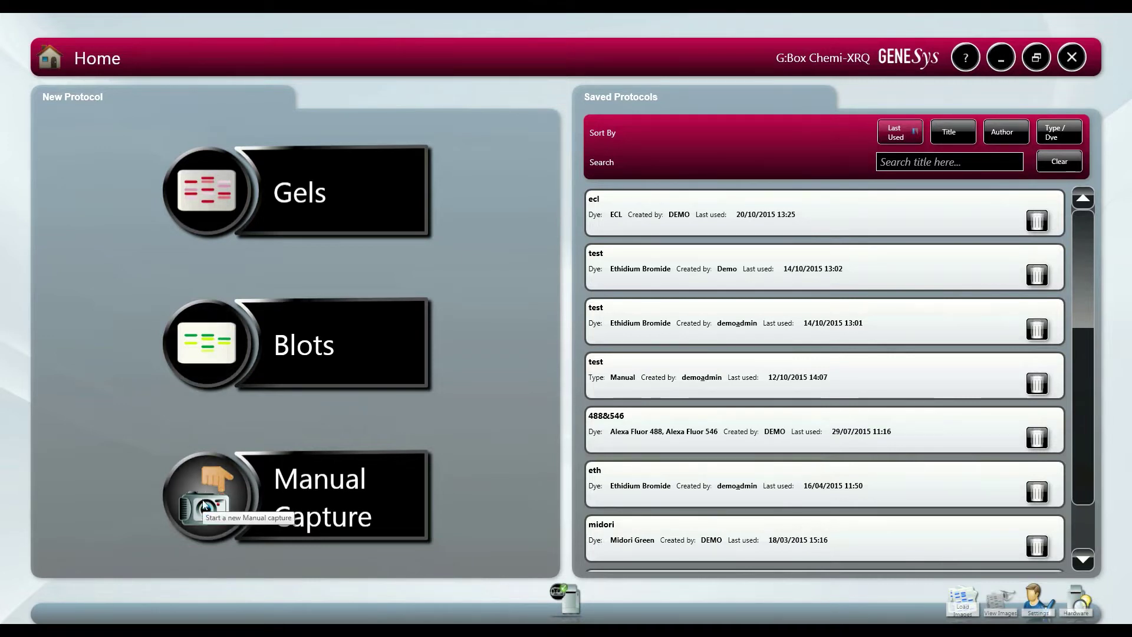
Start a 7x8.4cm single-image chemi blot with ECL substrate and a visible marker.
{"action": "left_click", "coordinate": [205, 354]}
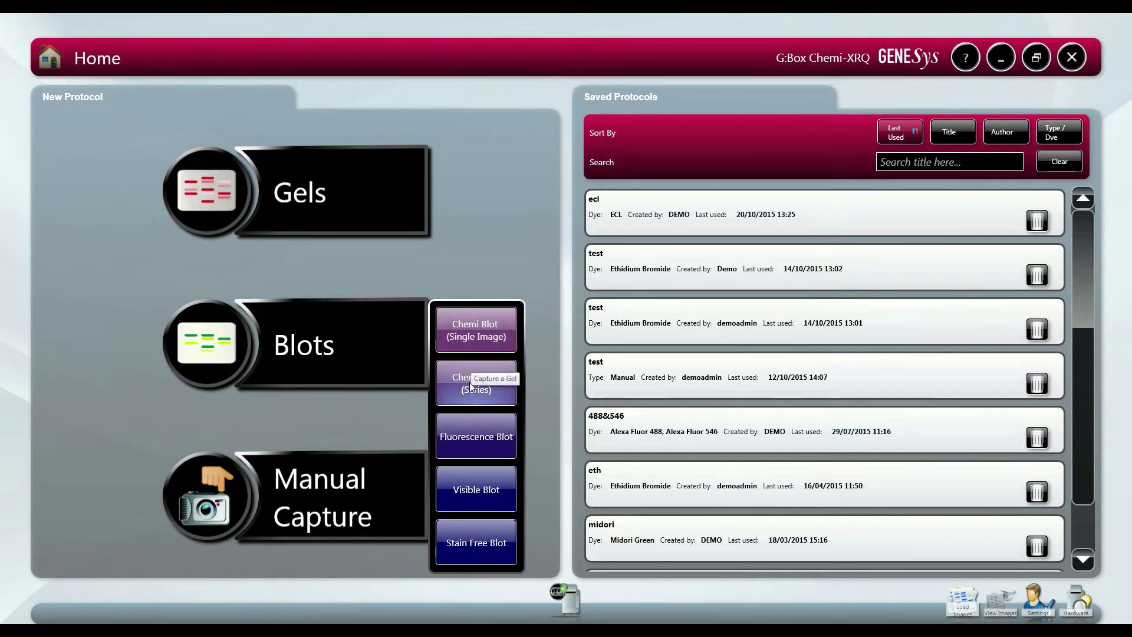
{"action": "left_click", "coordinate": [466, 331]}
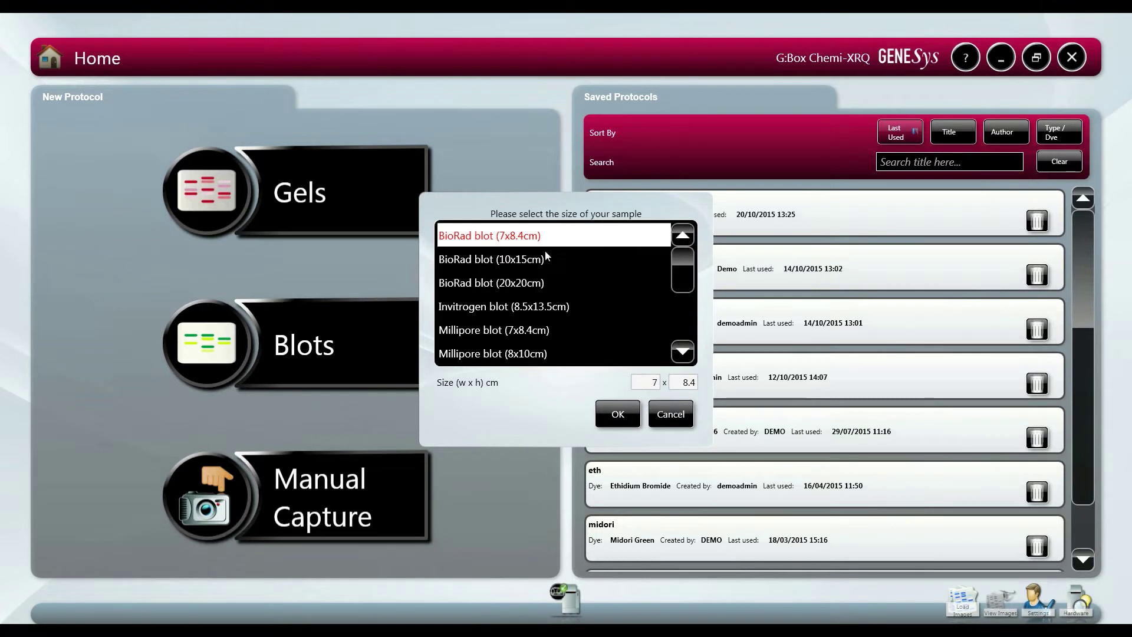
{"action": "left_click", "coordinate": [616, 413]}
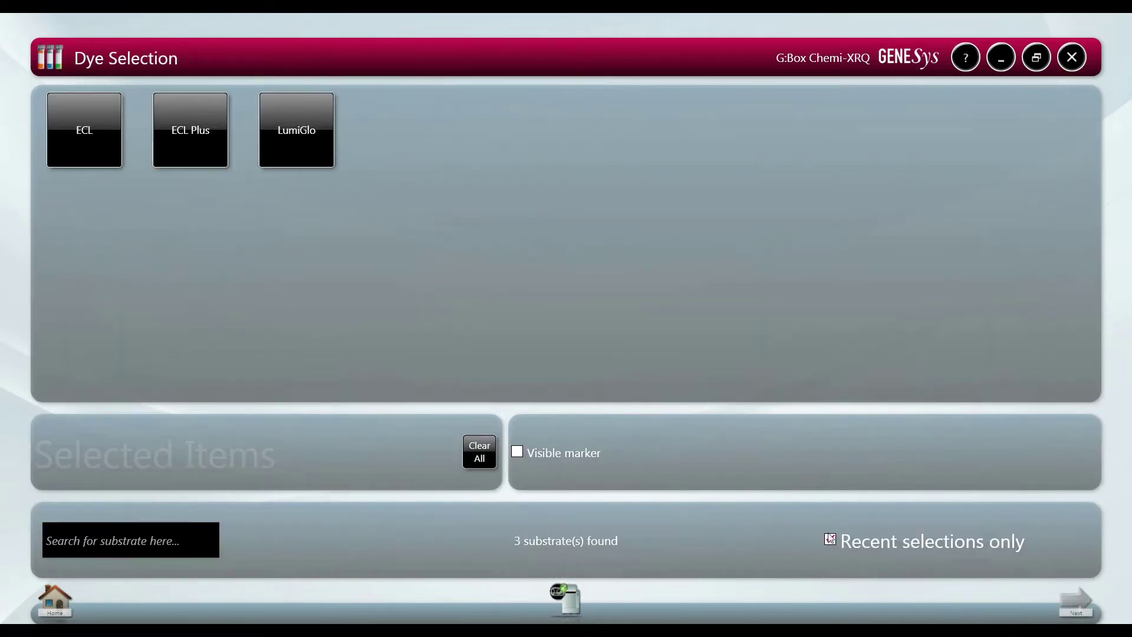
{"action": "left_click", "coordinate": [831, 539]}
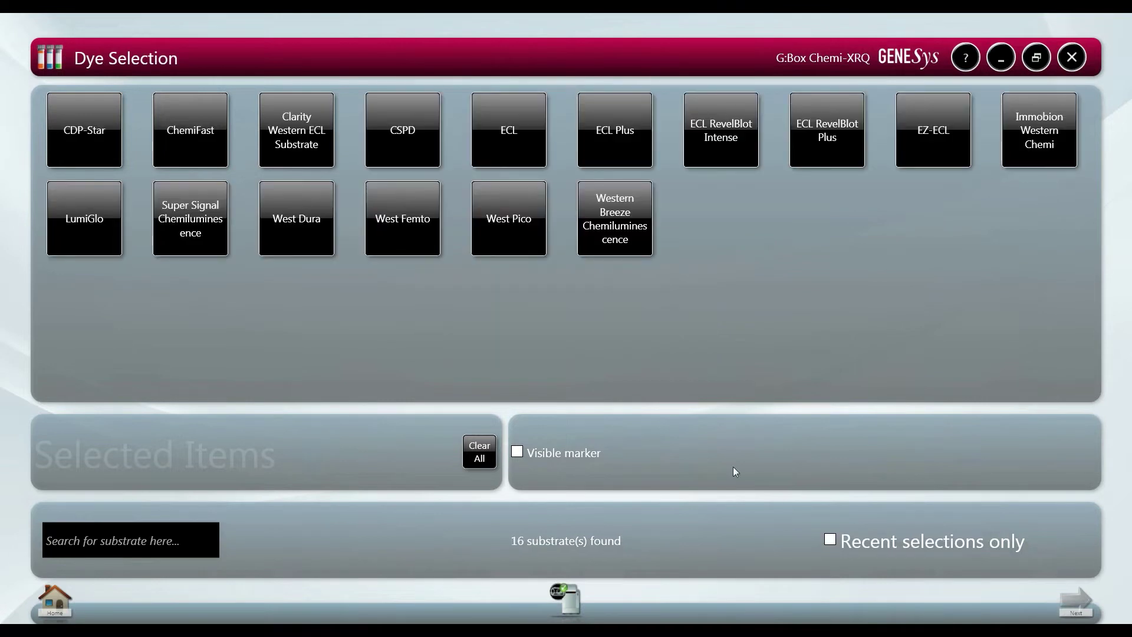
{"action": "left_click", "coordinate": [497, 130]}
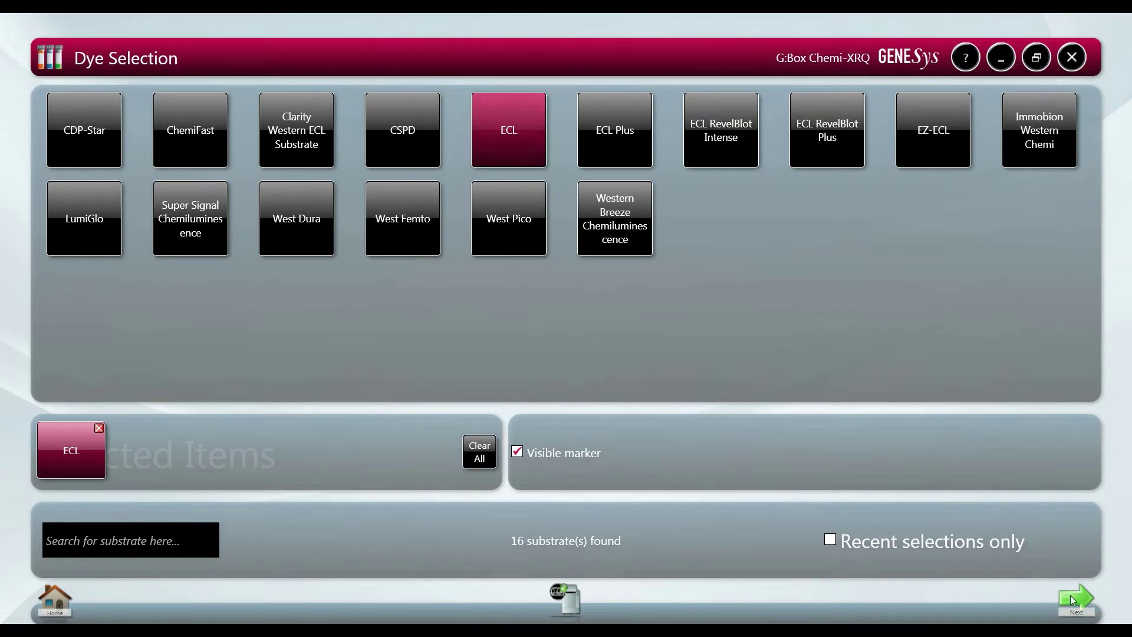
{"action": "left_click", "coordinate": [1073, 600]}
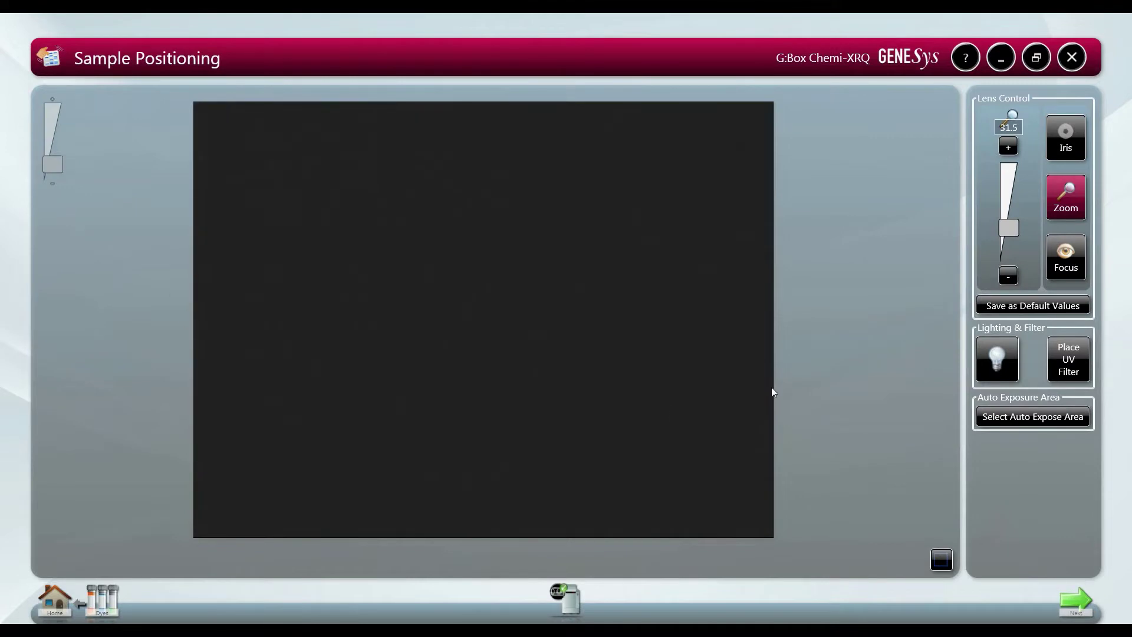
Light the blot, take a chemi preview, and position the auto-exposure area over the bands.
{"action": "left_click", "coordinate": [1003, 353]}
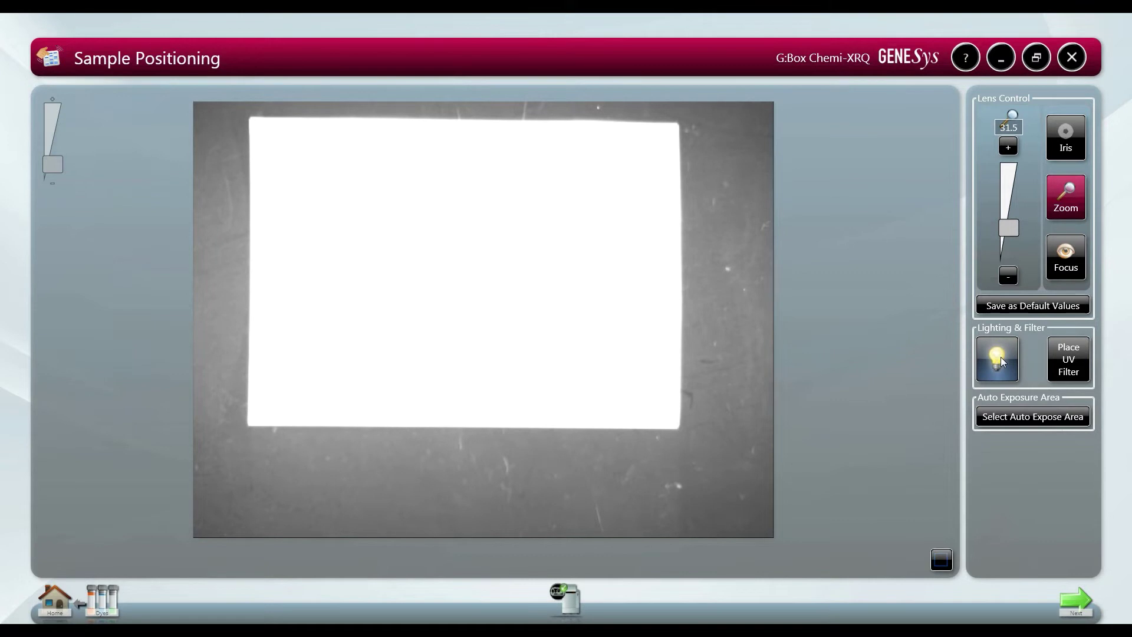
{"action": "left_click", "coordinate": [1025, 417]}
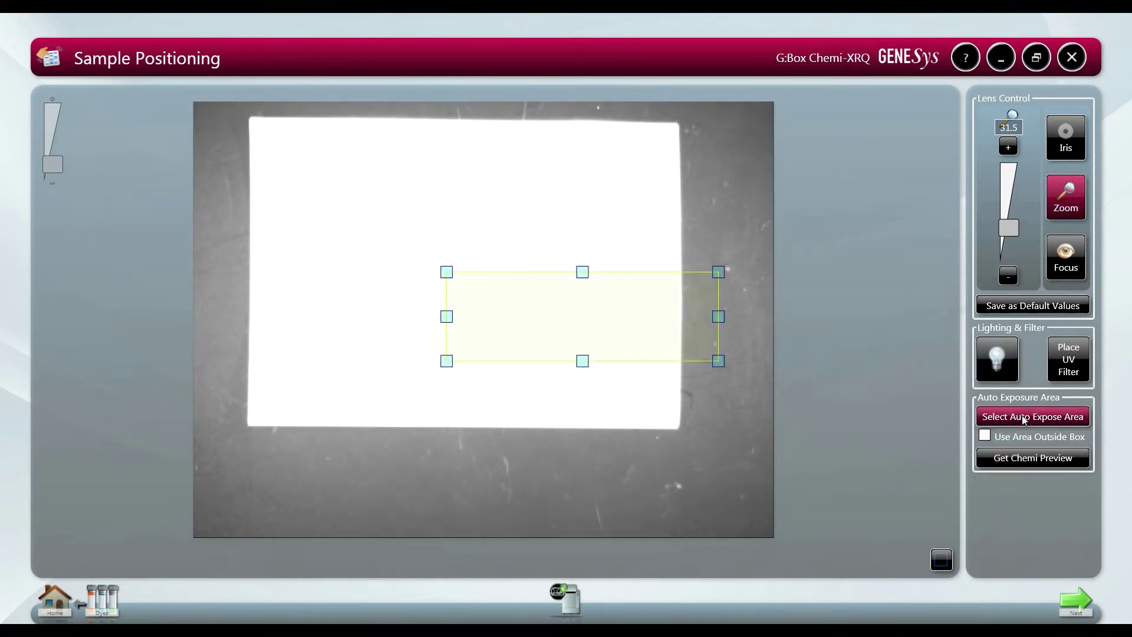
{"action": "left_click", "coordinate": [1030, 458]}
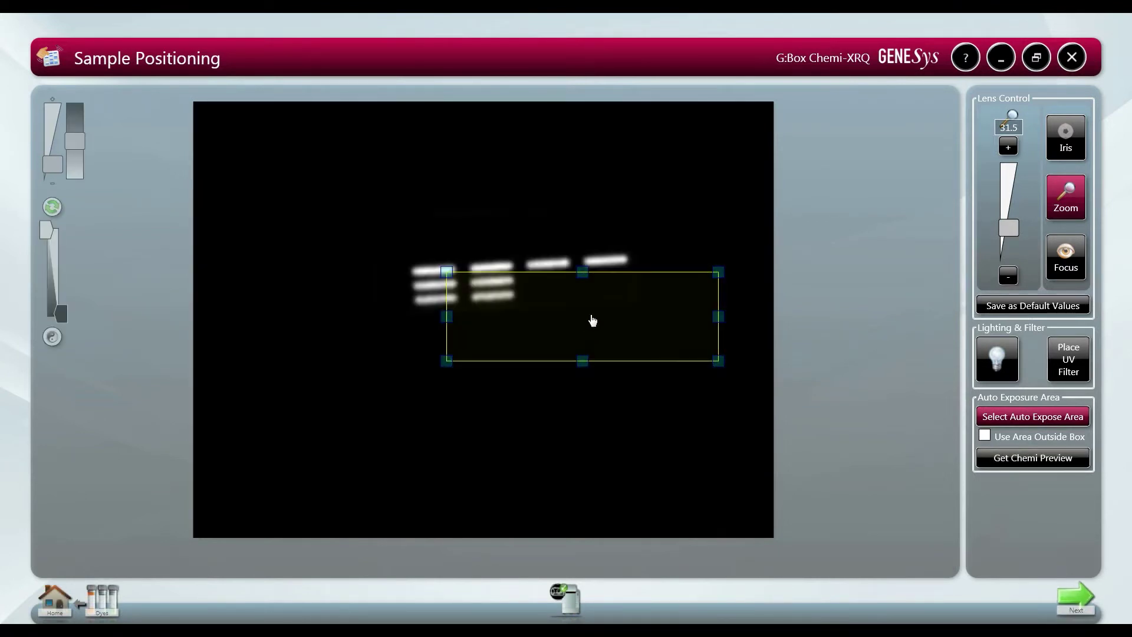
{"action": "left_click_drag", "start_coordinate": [592, 321], "coordinate": [532, 282]}
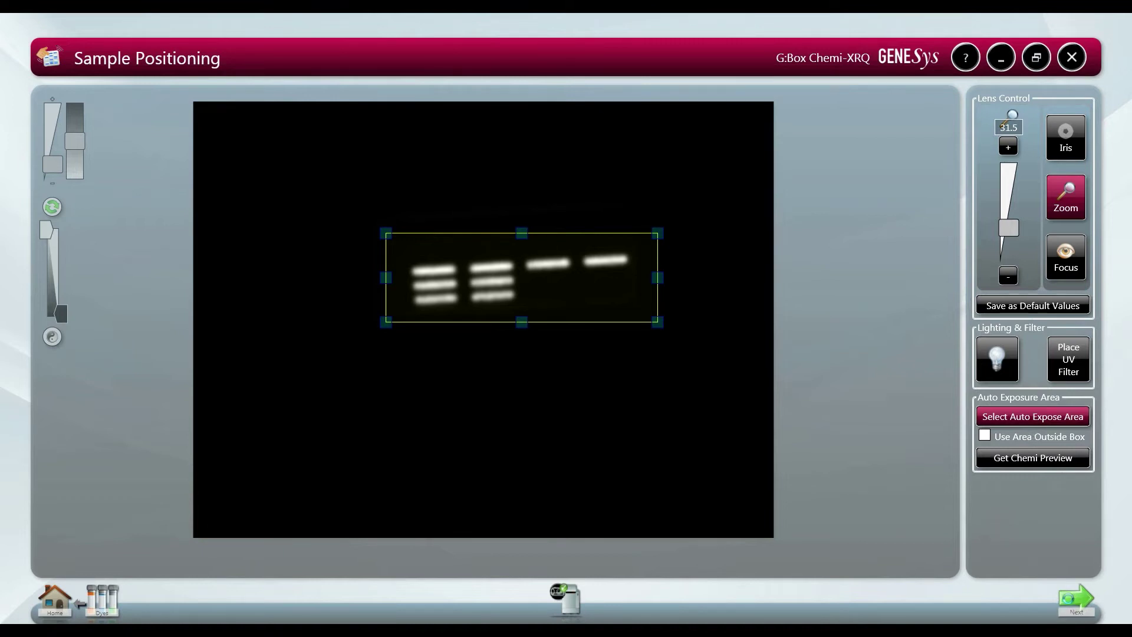
{"action": "left_click", "coordinate": [1076, 601]}
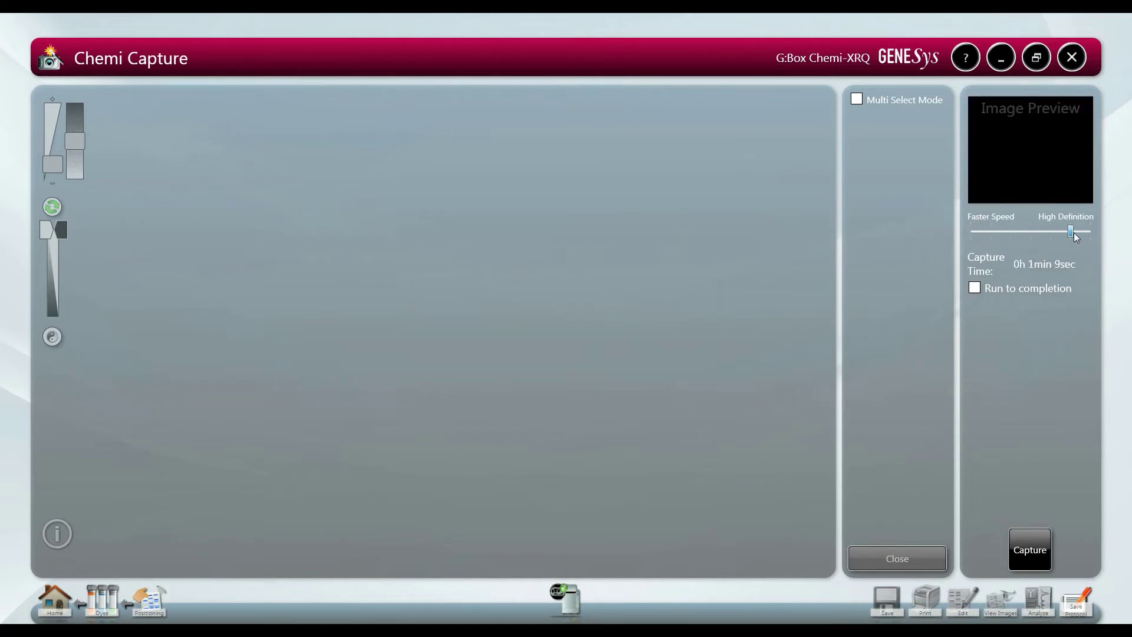
Cut the chemi capture time to 0h 0min 5sec and capture the blot.
{"action": "left_click_drag", "start_coordinate": [1091, 233], "coordinate": [967, 234]}
{"action": "left_click", "coordinate": [1035, 545]}
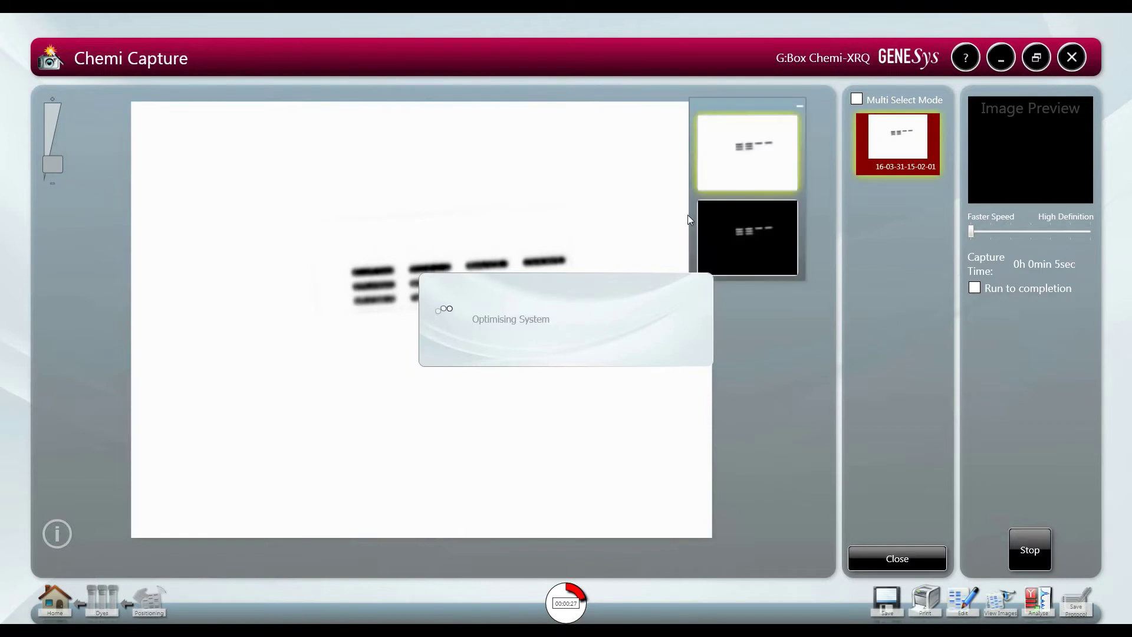
Show the blot capture on a dark background and raise its white level to 60731.
{"action": "left_click", "coordinate": [707, 228]}
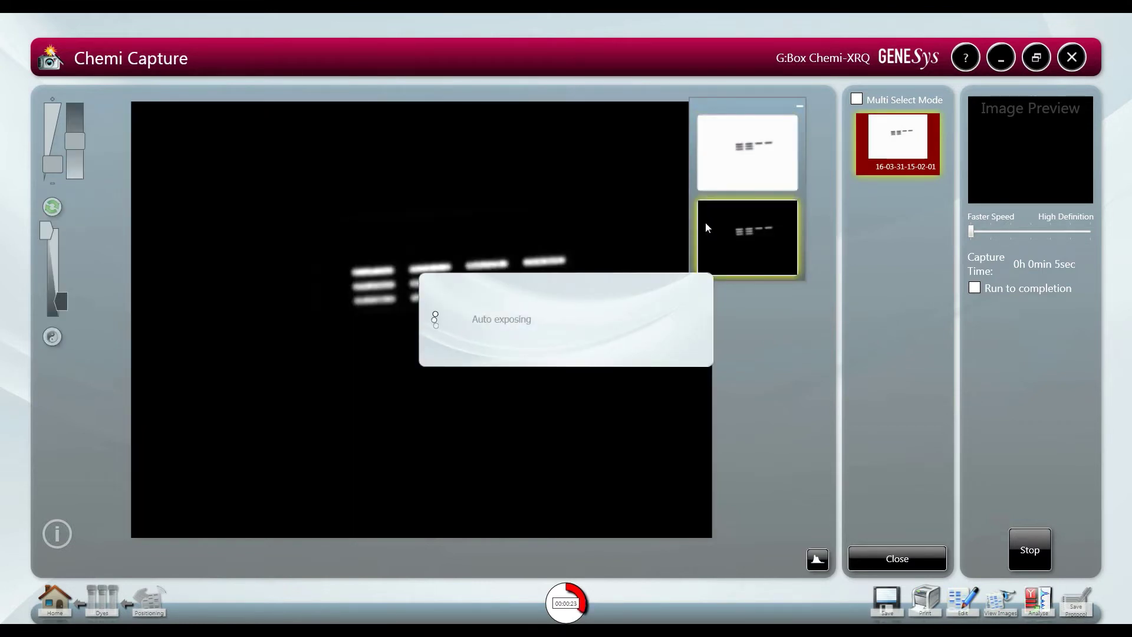
{"action": "left_click", "coordinate": [818, 559]}
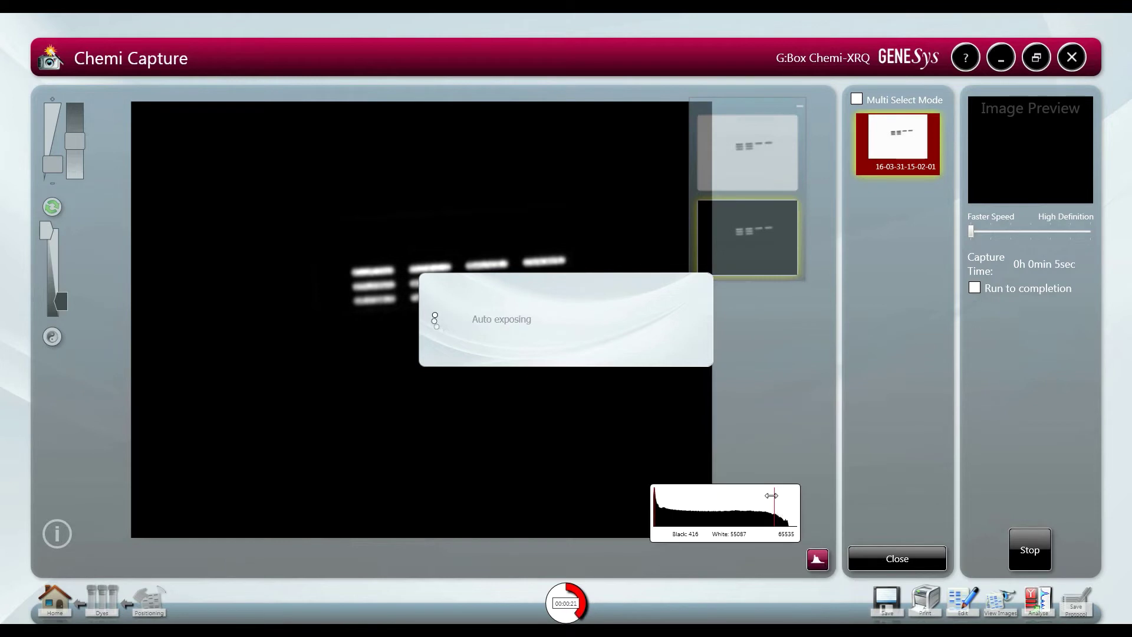
{"action": "left_click_drag", "start_coordinate": [775, 500], "coordinate": [790, 498]}
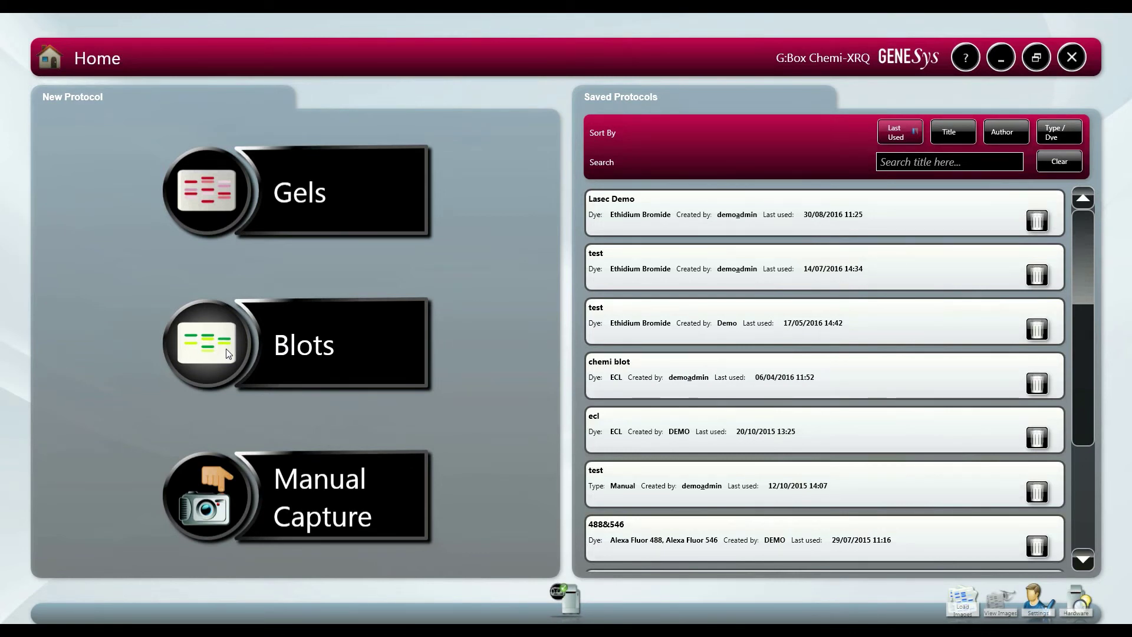
Start a fluorescence blot protocol with the BioRad 10x15 cm sample size.
{"action": "left_click", "coordinate": [226, 348]}
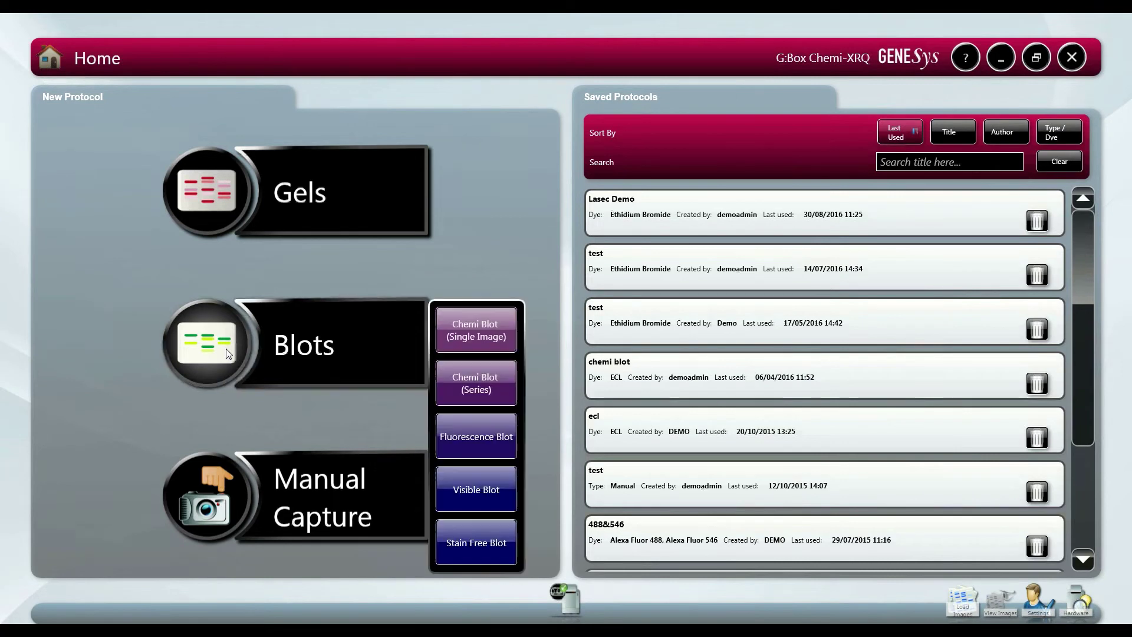
{"action": "left_click", "coordinate": [489, 435]}
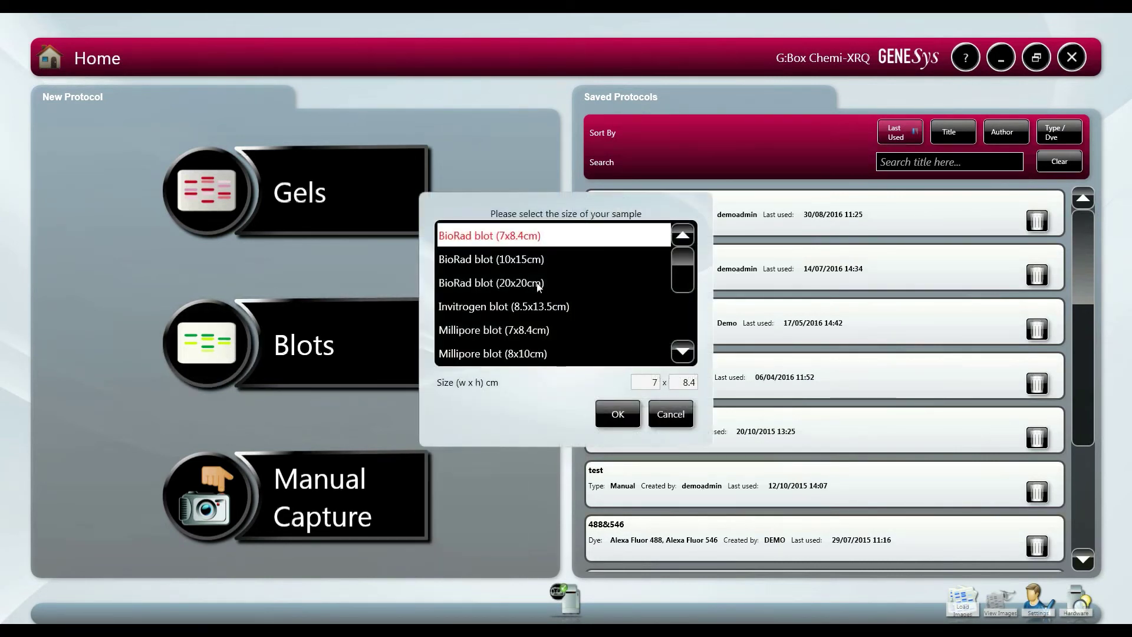
{"action": "left_click", "coordinate": [518, 264]}
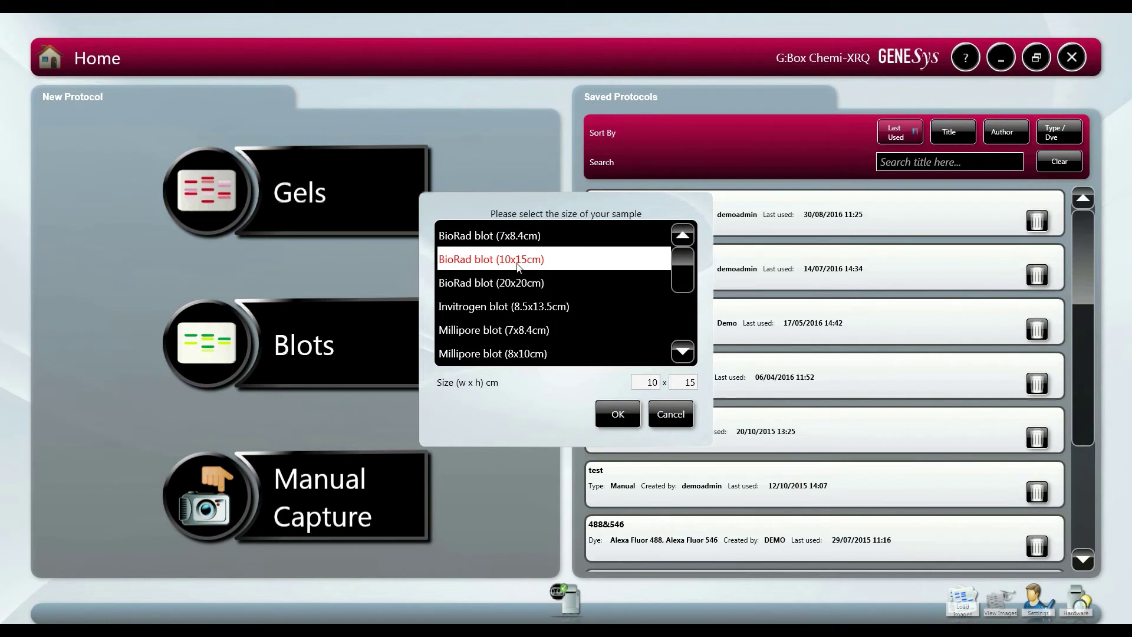
{"action": "left_click", "coordinate": [616, 416]}
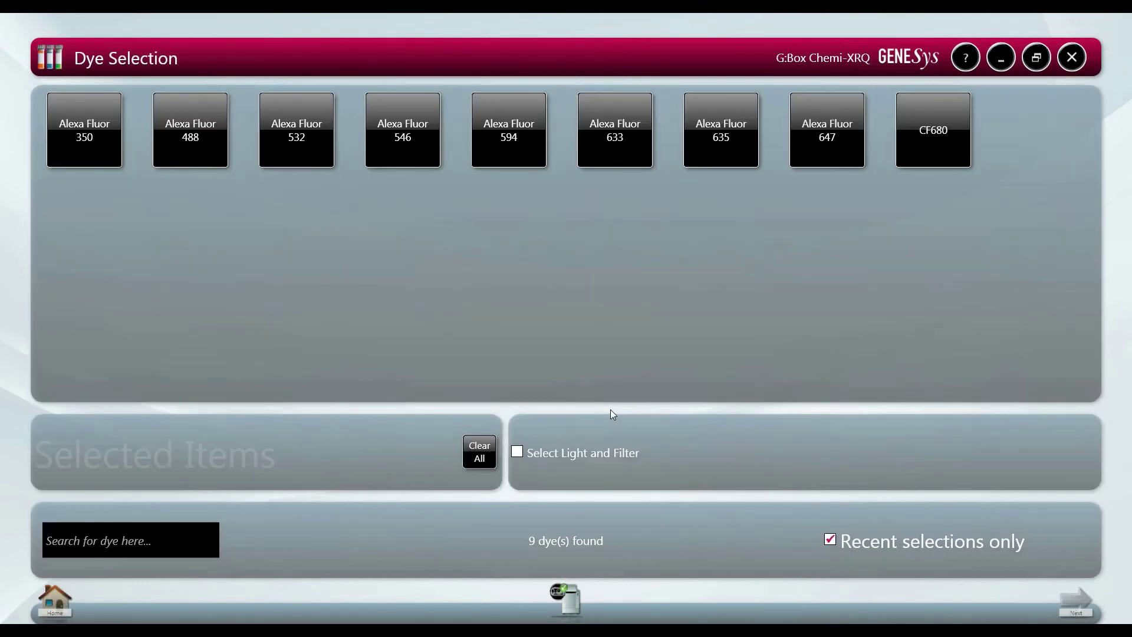
Select Alexa Fluor 488 and Alexa Fluor 546 as dyes, showing all dyes rather than recent ones.
{"action": "left_click", "coordinate": [197, 138]}
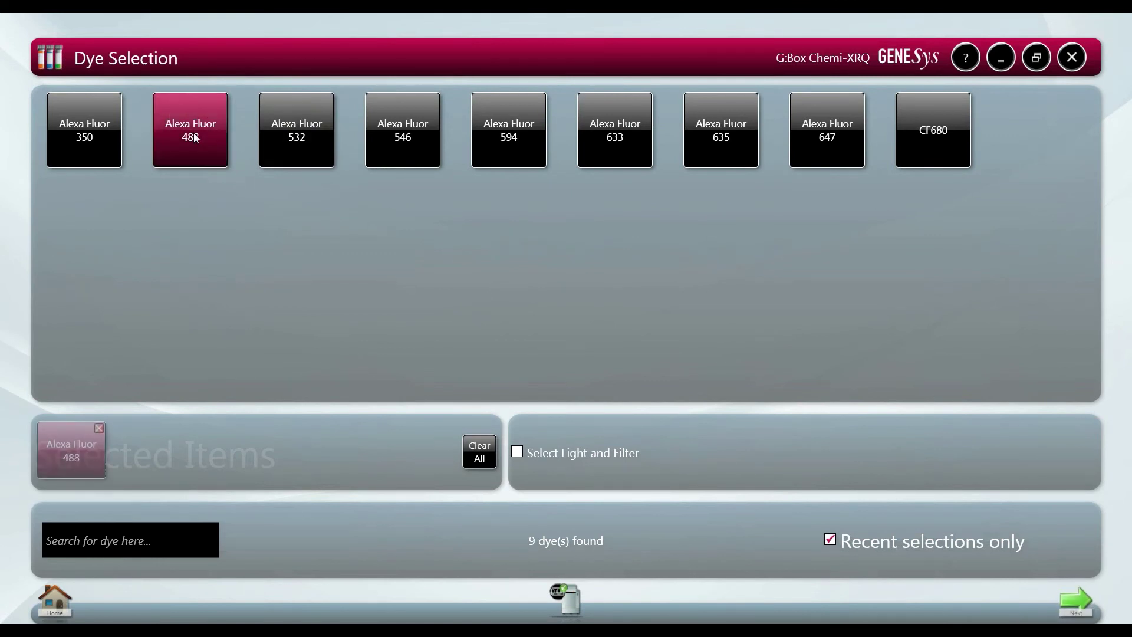
{"action": "left_click", "coordinate": [410, 144]}
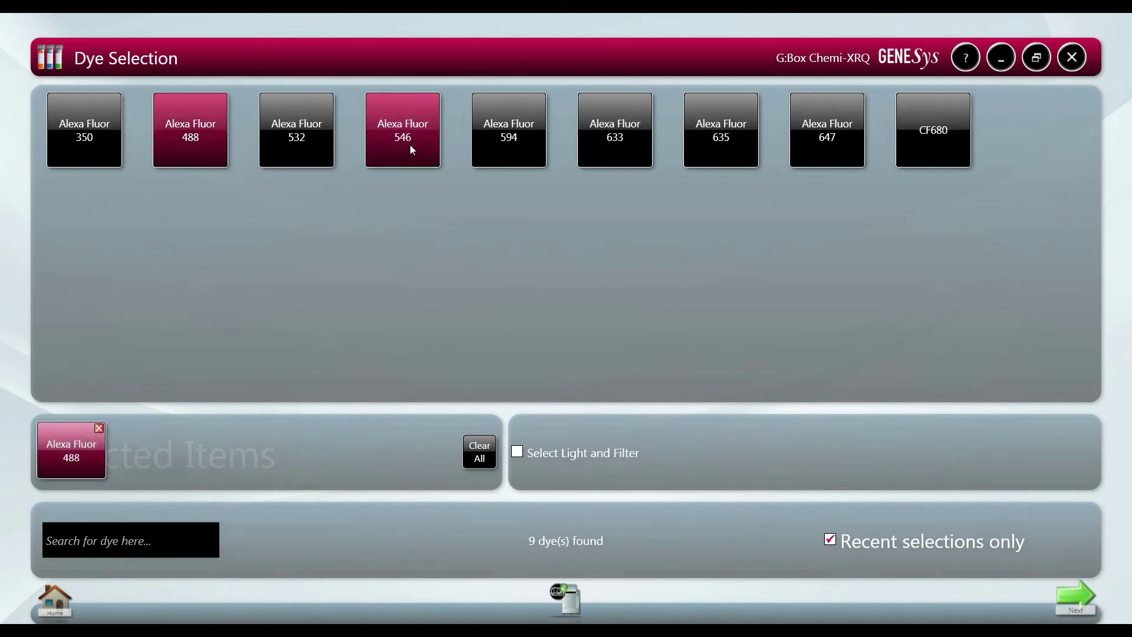
{"action": "left_click", "coordinate": [830, 541]}
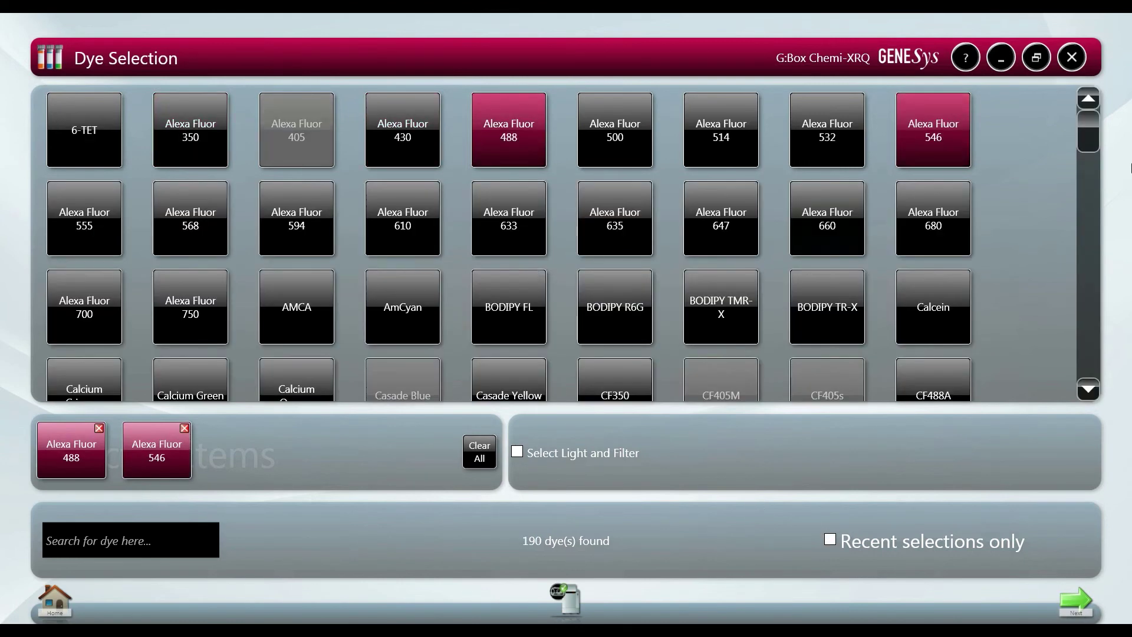
{"action": "left_click_drag", "start_coordinate": [1091, 147], "coordinate": [1081, 363]}
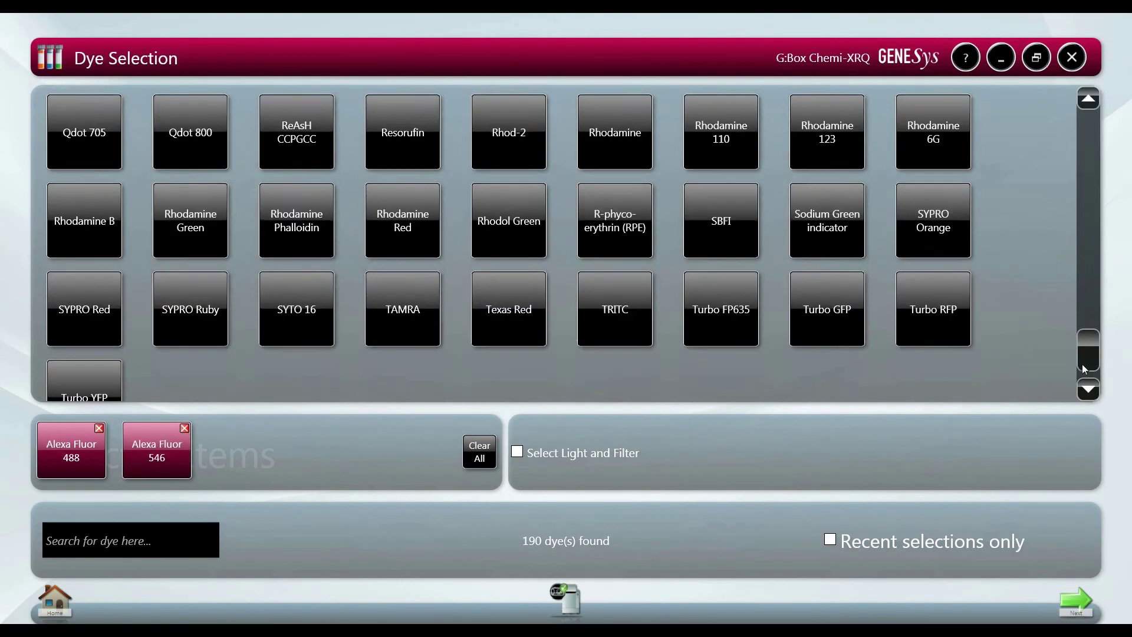
{"action": "left_click_drag", "start_coordinate": [1089, 270], "coordinate": [1093, 112]}
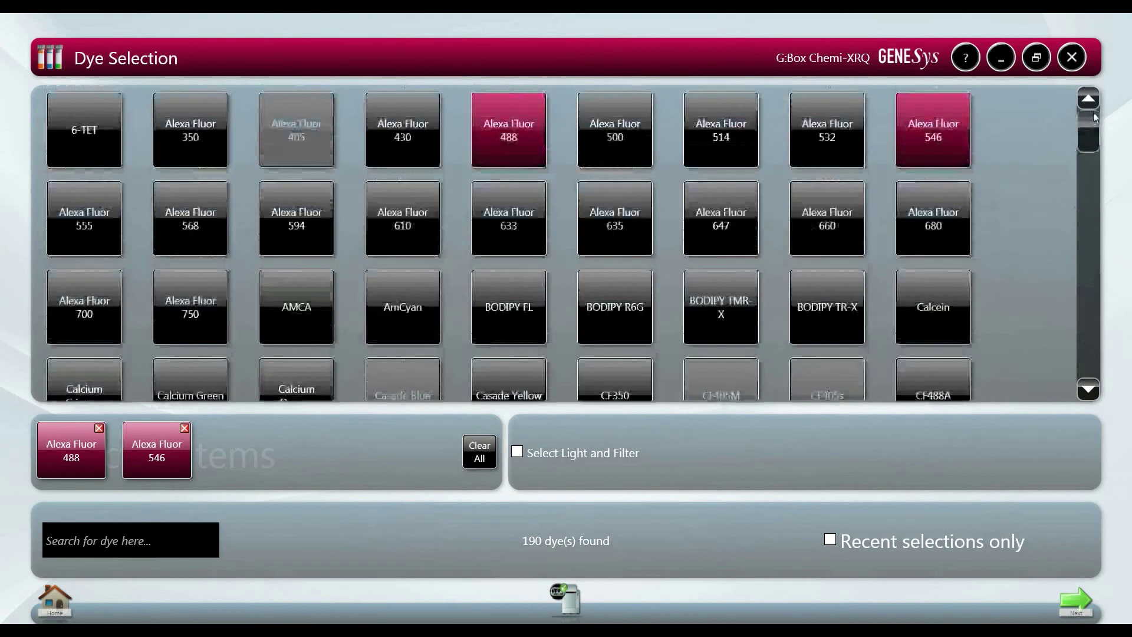
Enable light and filter selection, review the protocol options, and continue to sample positioning.
{"action": "left_click", "coordinate": [517, 453]}
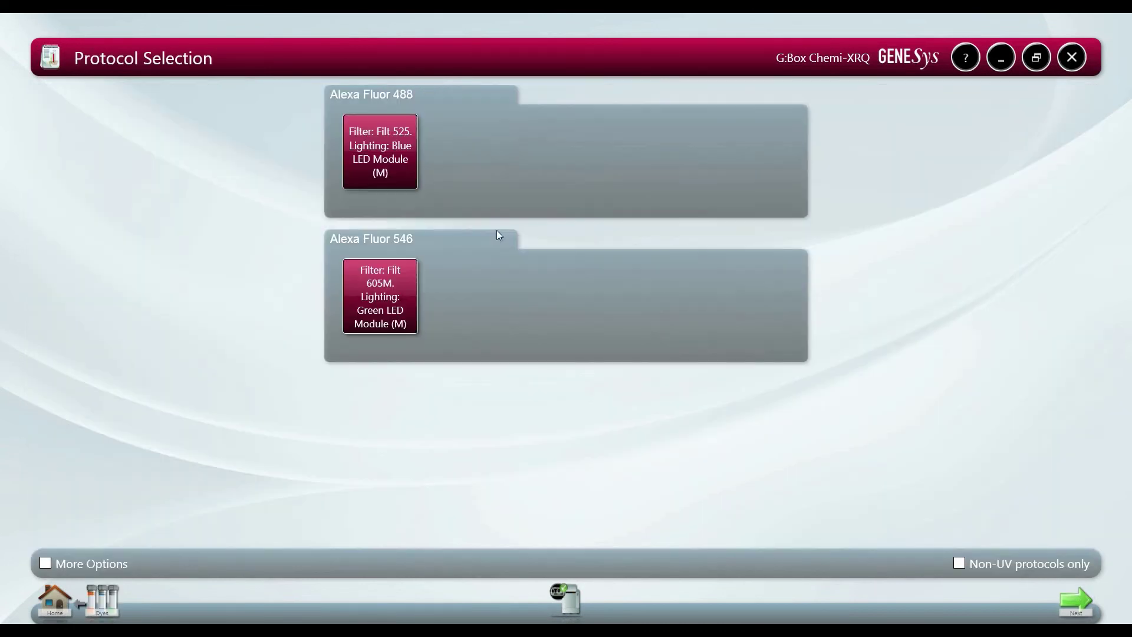
{"action": "left_click", "coordinate": [46, 563]}
{"action": "left_click", "coordinate": [46, 563]}
{"action": "left_click", "coordinate": [1069, 605]}
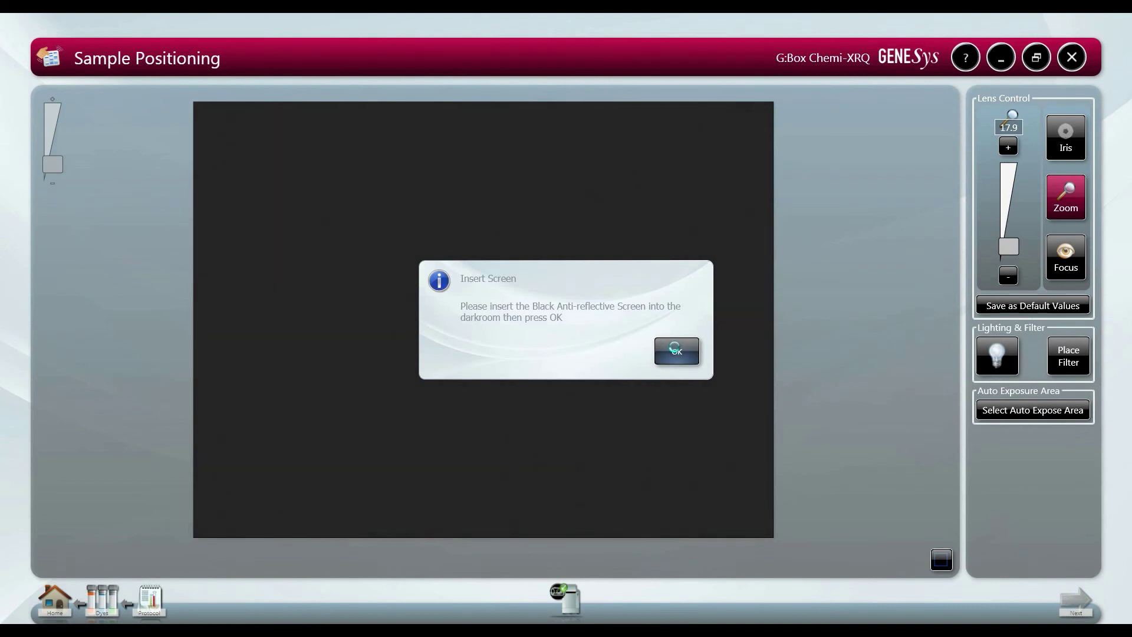
Confirm the black screen is inserted, move the auto-exposure box up-left over the bands, and start capture.
{"action": "left_click", "coordinate": [676, 349]}
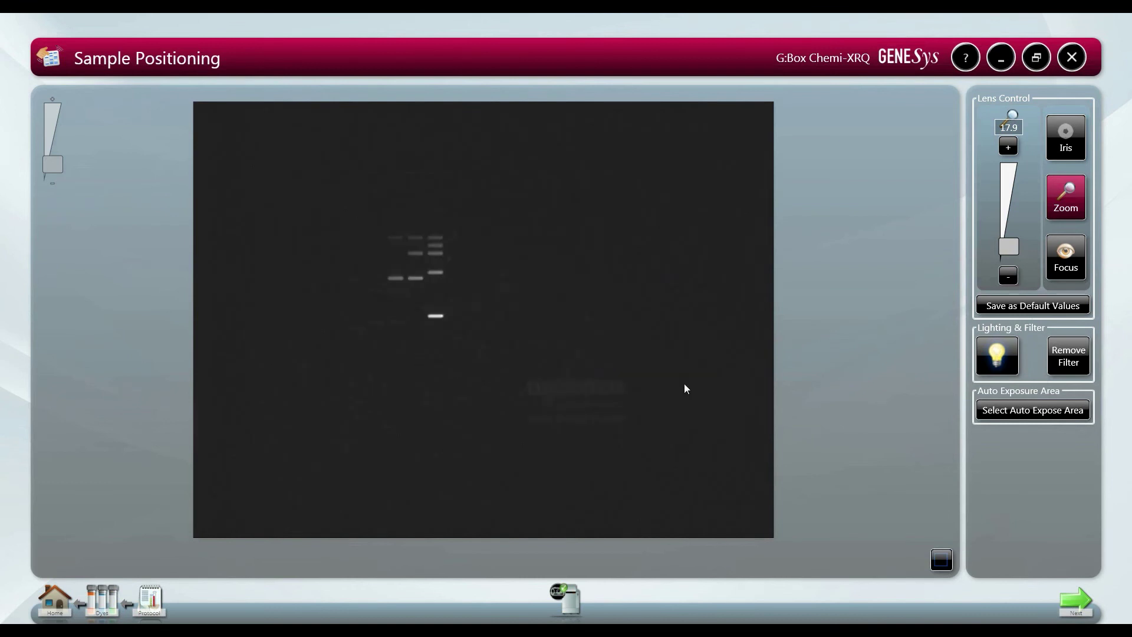
{"action": "left_click", "coordinate": [1034, 410]}
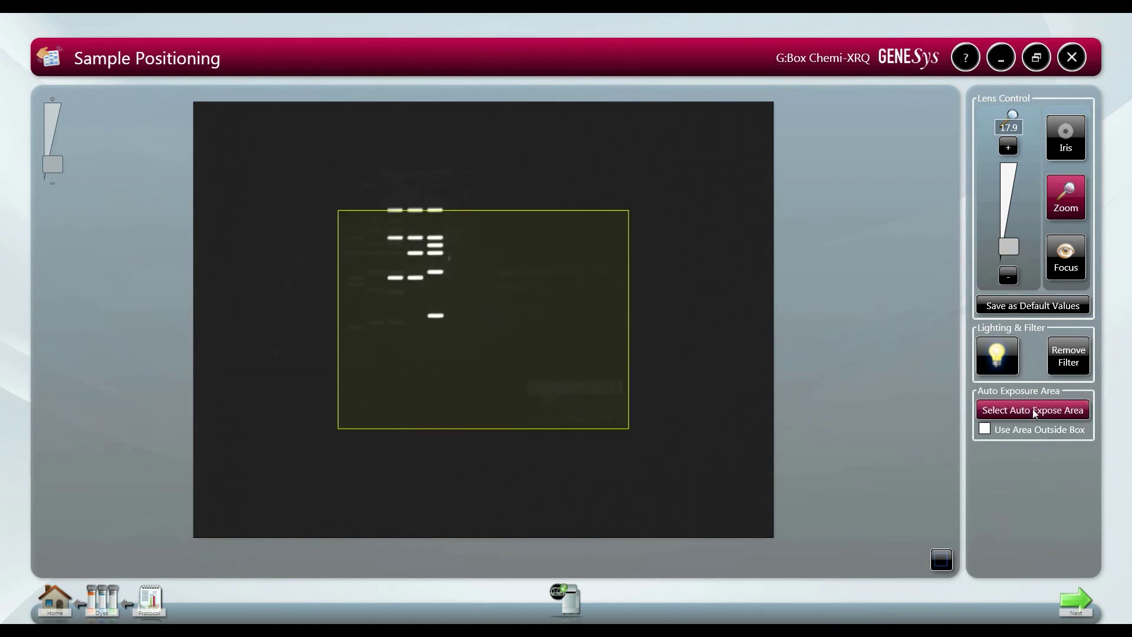
{"action": "left_click", "coordinate": [443, 277]}
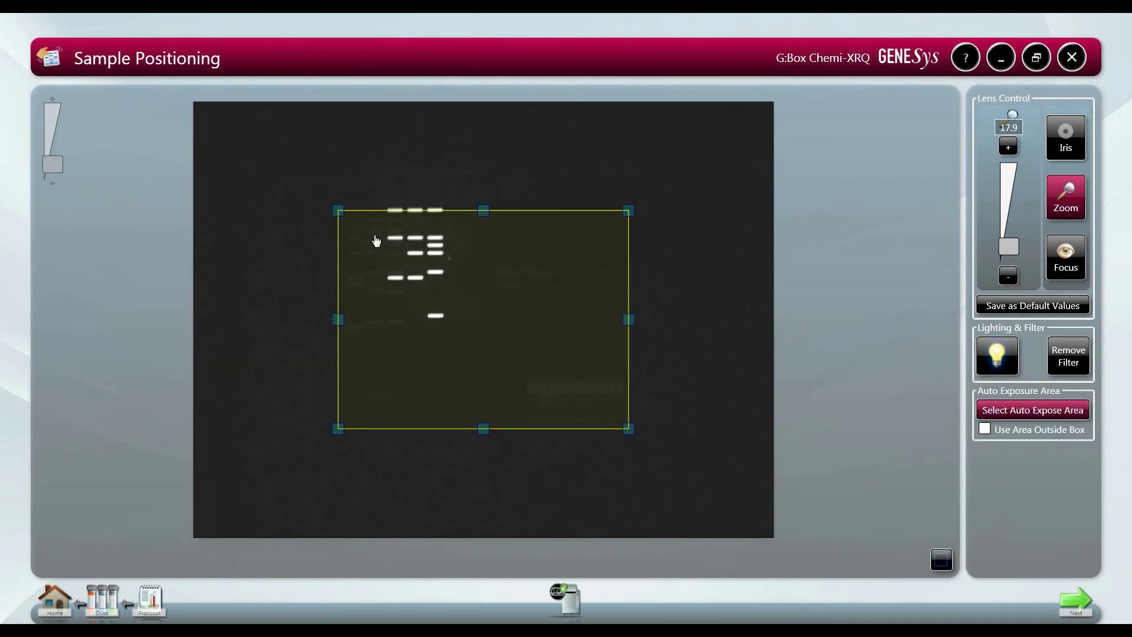
{"action": "left_click_drag", "start_coordinate": [371, 238], "coordinate": [350, 212]}
{"action": "left_click", "coordinate": [1074, 601]}
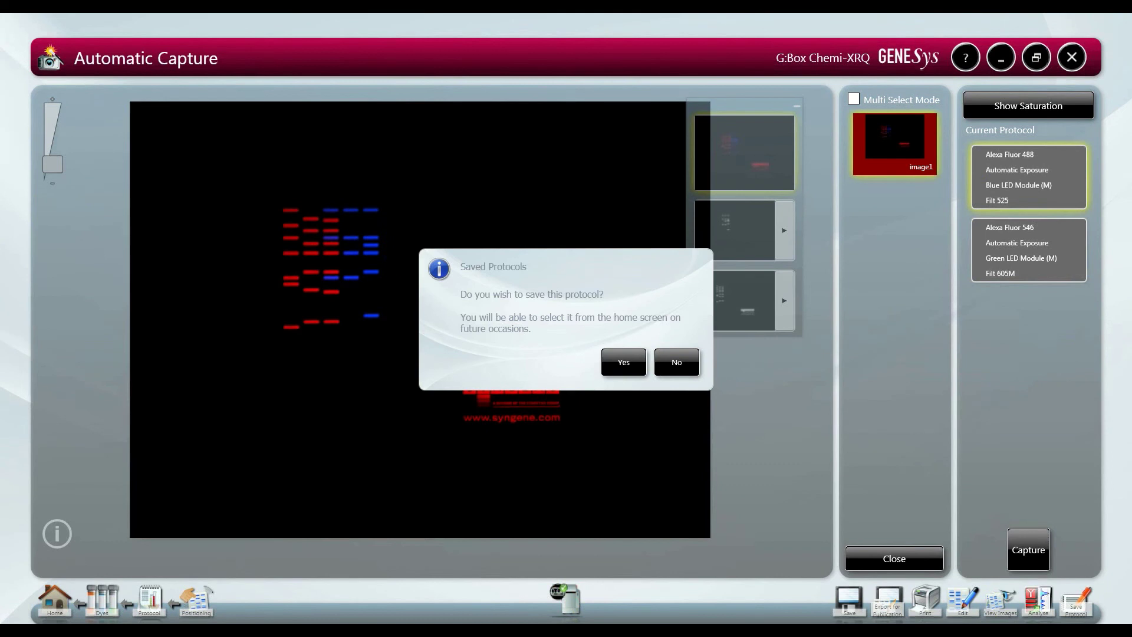
Decline saving the protocol and review the Alexa Fluor 488 channel's histogram and image details.
{"action": "left_click", "coordinate": [669, 361]}
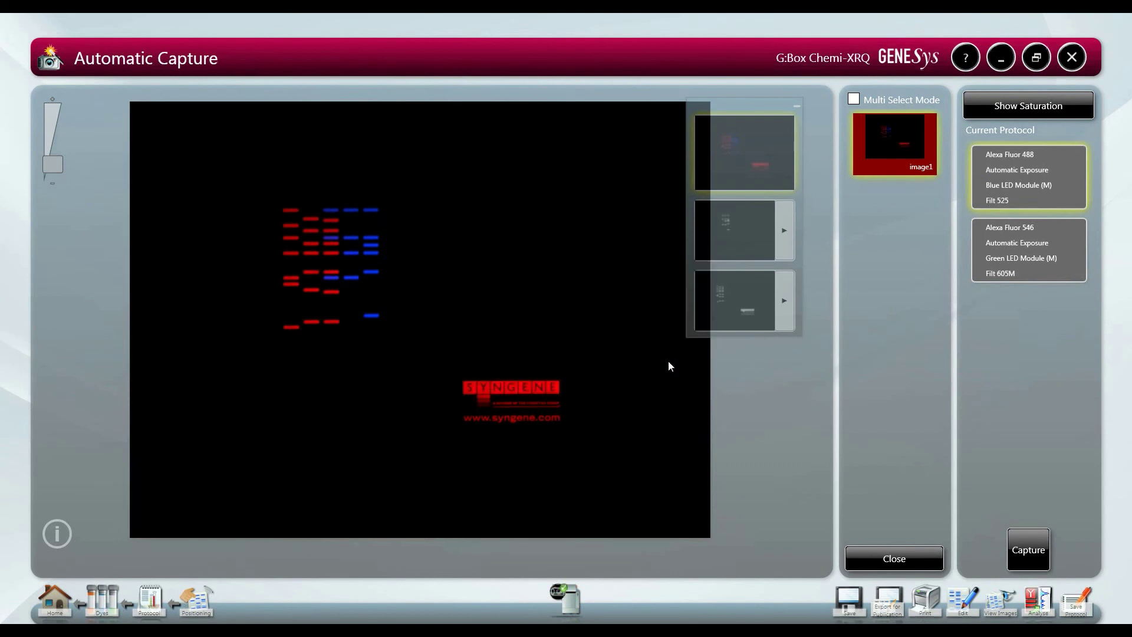
{"action": "left_click", "coordinate": [713, 228]}
{"action": "left_click", "coordinate": [814, 560]}
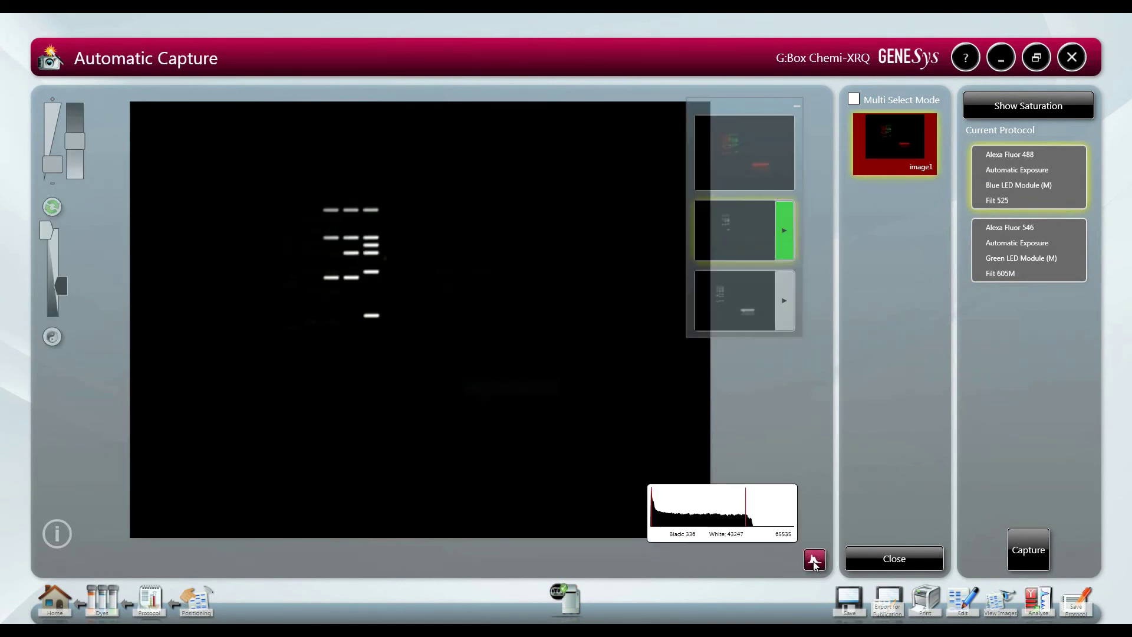
{"action": "left_click", "coordinate": [814, 561]}
{"action": "left_click", "coordinate": [59, 537]}
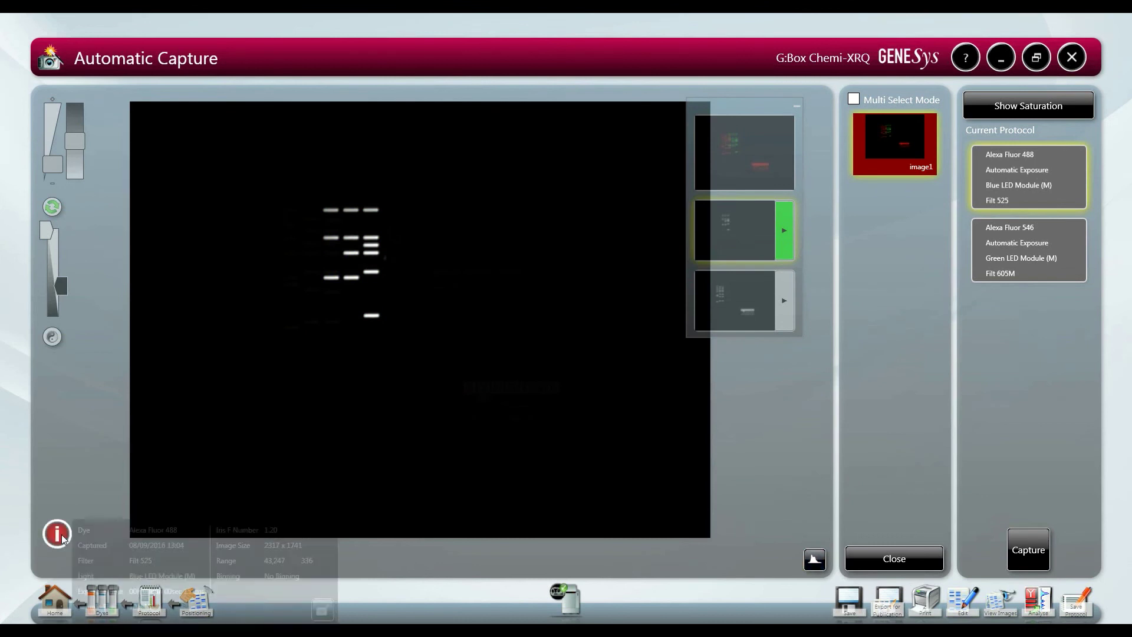
{"action": "left_click", "coordinate": [59, 537]}
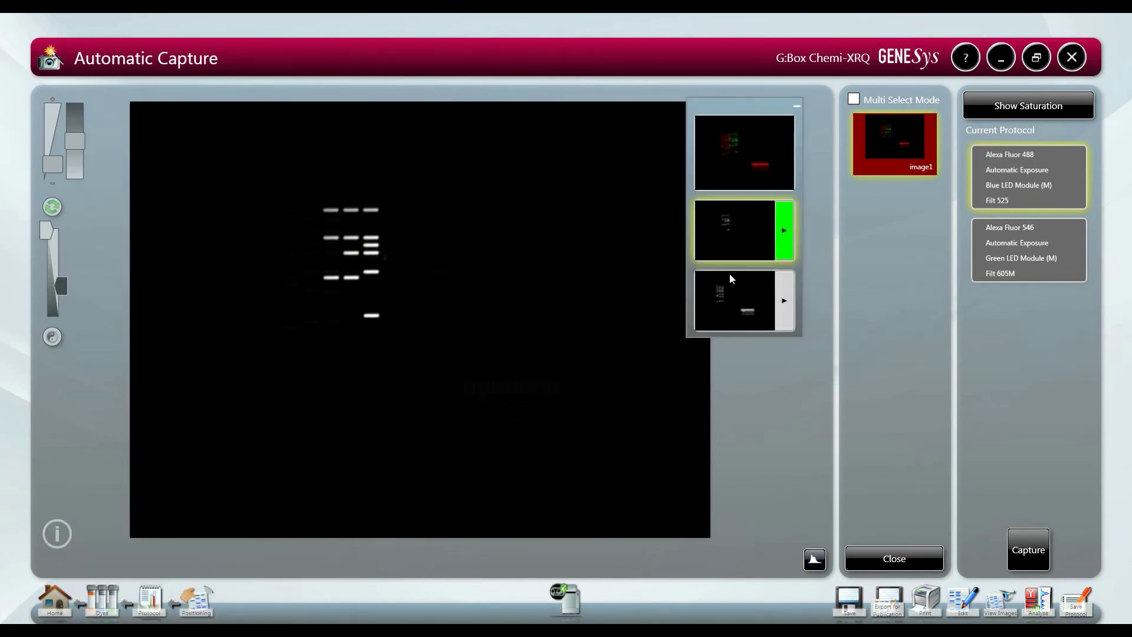
Review the Alexa Fluor 546 channel alone, checking its histogram and image details.
{"action": "left_click", "coordinate": [705, 293]}
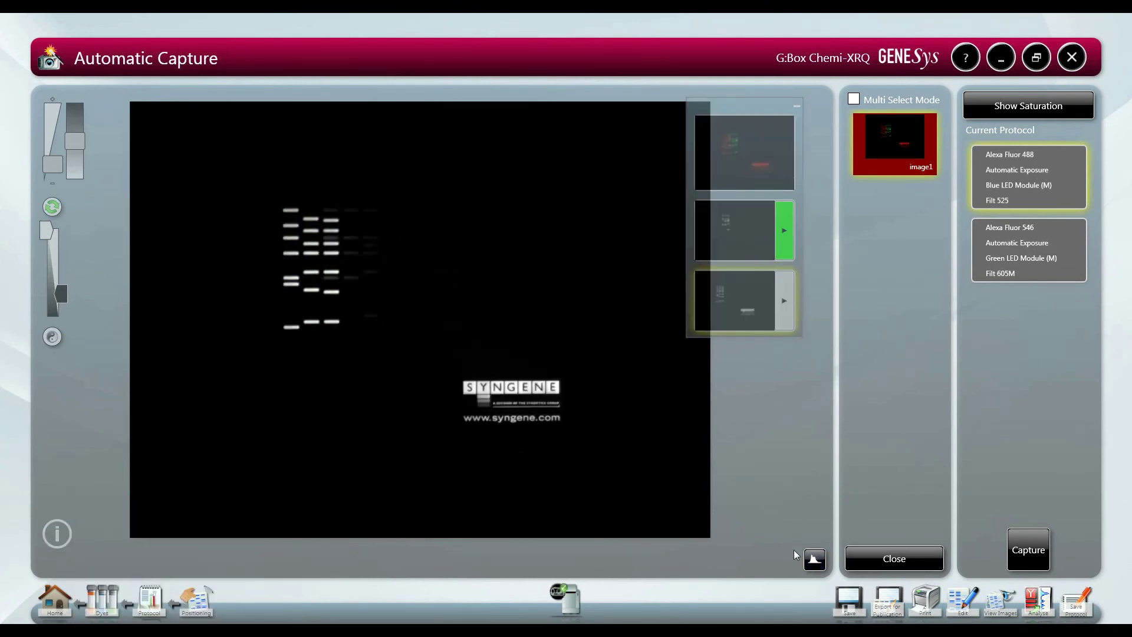
{"action": "left_click", "coordinate": [815, 561]}
{"action": "left_click", "coordinate": [814, 560]}
{"action": "left_click", "coordinate": [56, 537]}
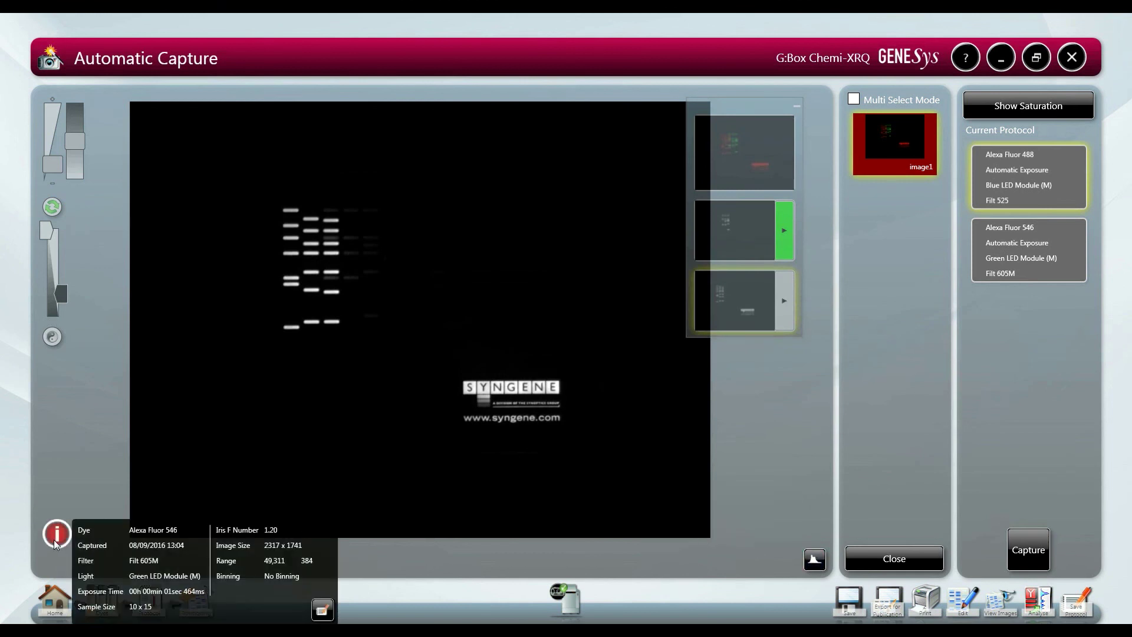
{"action": "left_click", "coordinate": [56, 543]}
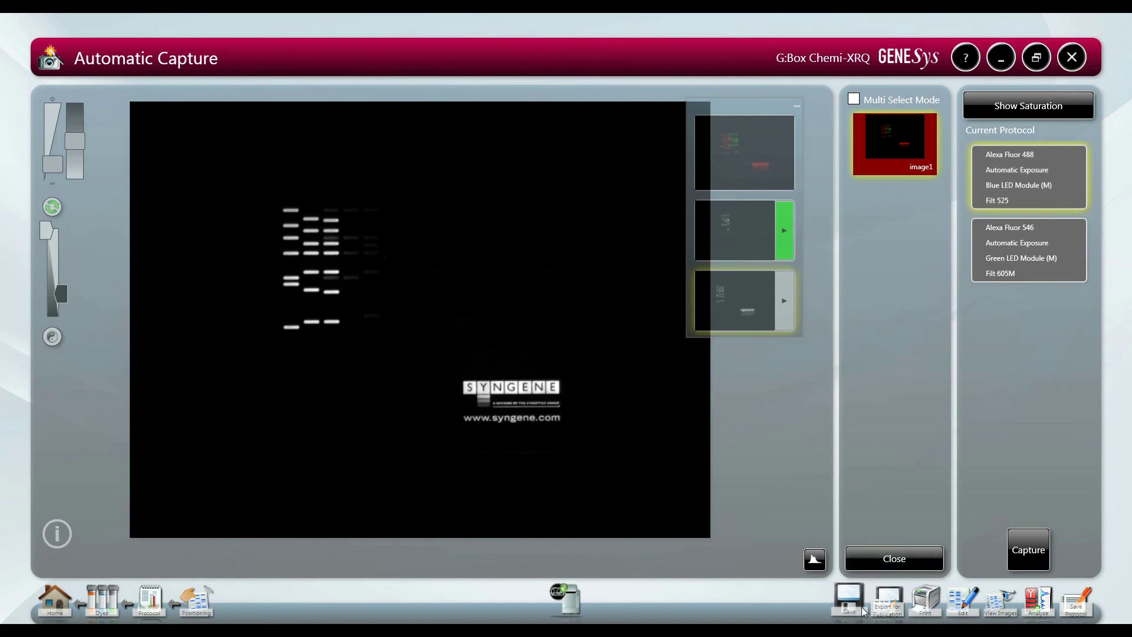